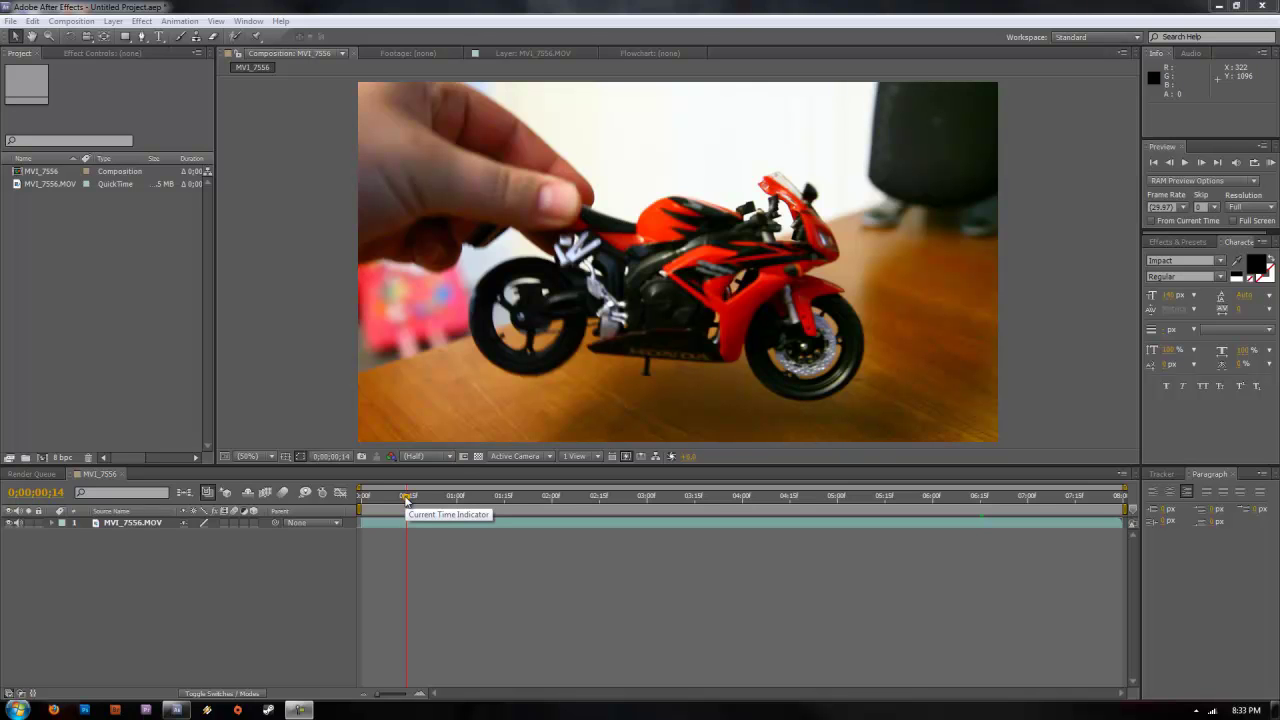
- Scrub the MVI_7556.MOV footage to frame 0;00;00;15
{"action": "mouse_move", "coordinate": [406, 500]}
{"action": "left_mouse_down"}
{"action": "mouse_move", "coordinate": [886, 502]}
{"action": "mouse_move", "coordinate": [363, 500]}
{"action": "mouse_move", "coordinate": [409, 500]}
{"action": "left_mouse_up"}
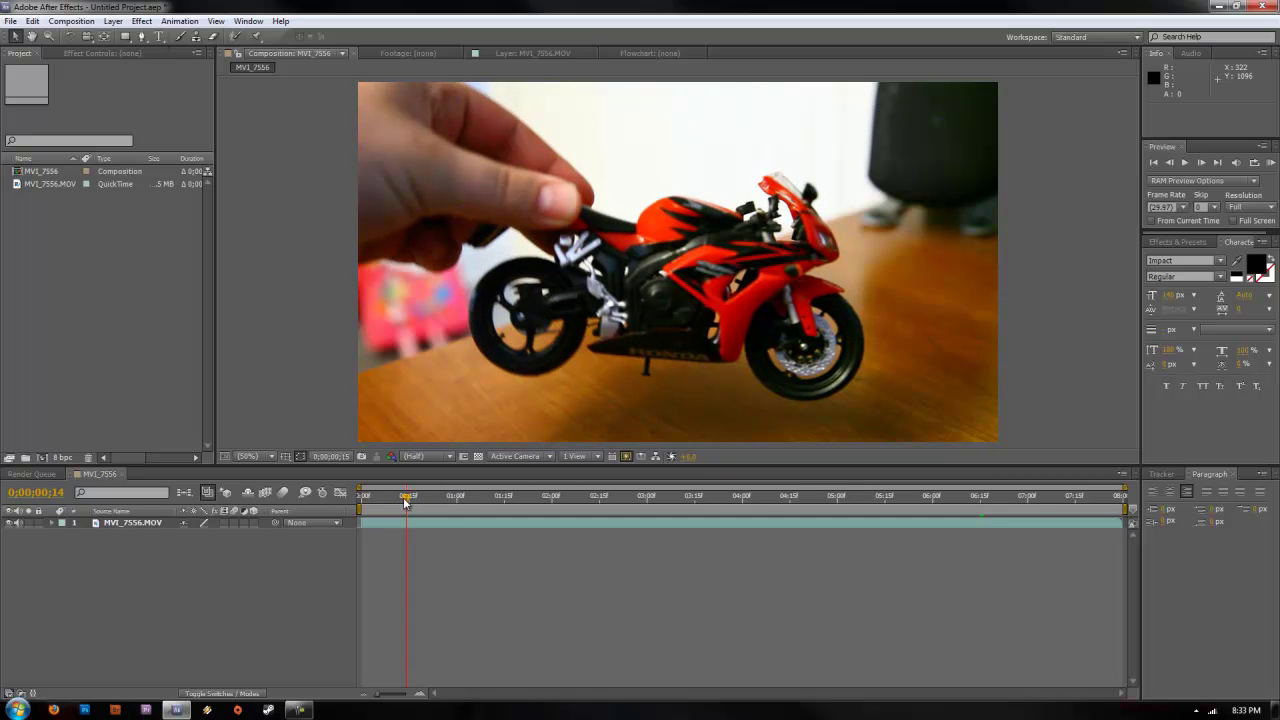
- Add a Null 1 layer via New > Null Object, then select MVI_7556.MOV and show the Tracker panel
{"action": "right_click", "coordinate": [127, 549]}
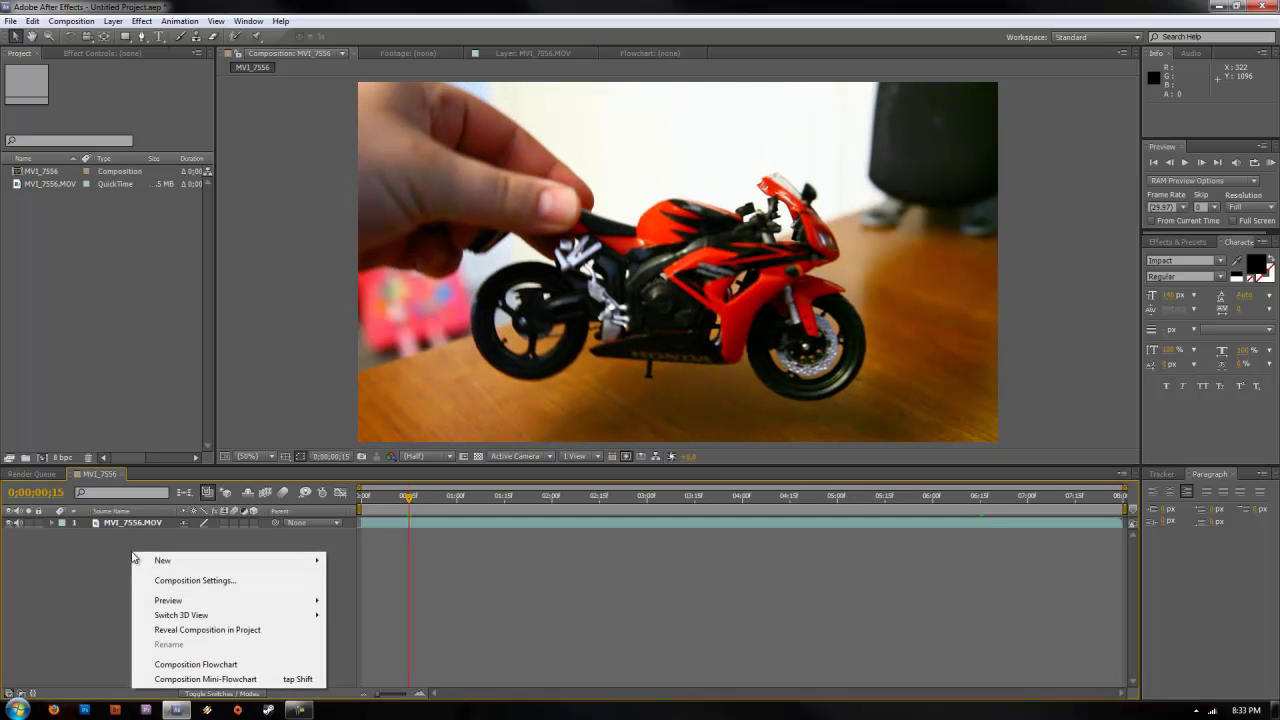
{"action": "mouse_move", "coordinate": [180, 562]}
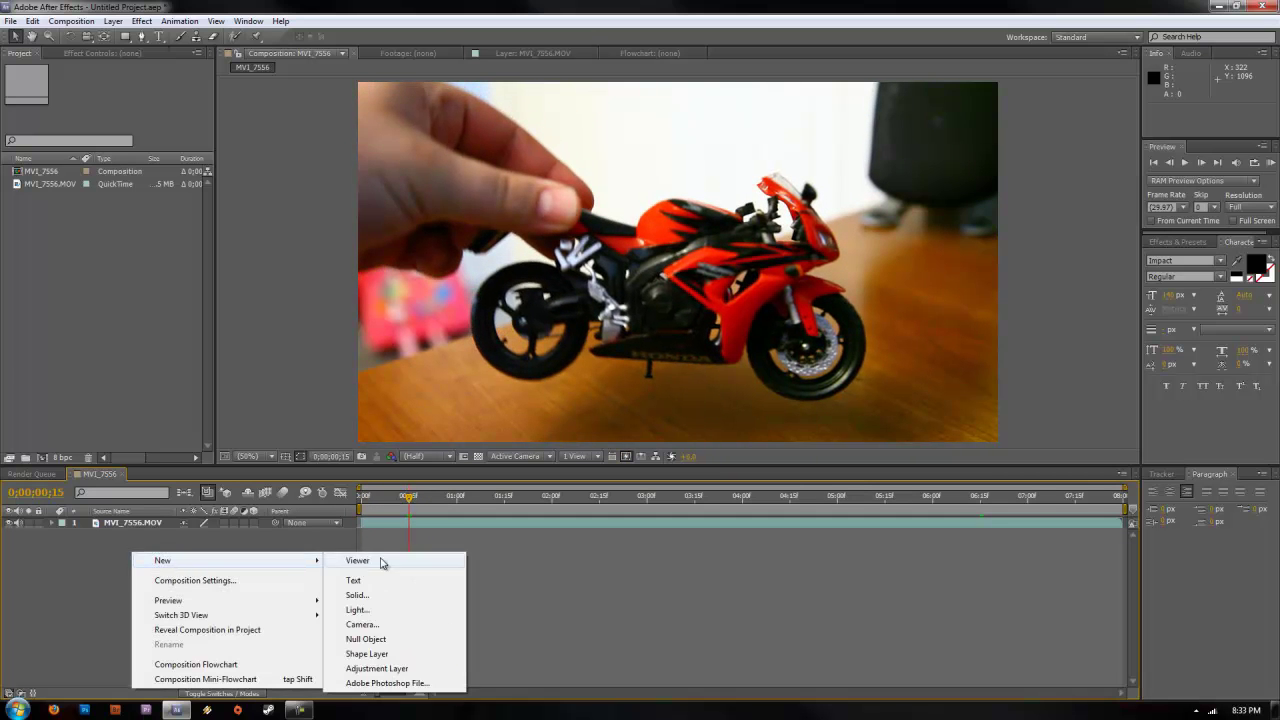
{"action": "left_click", "coordinate": [398, 641]}
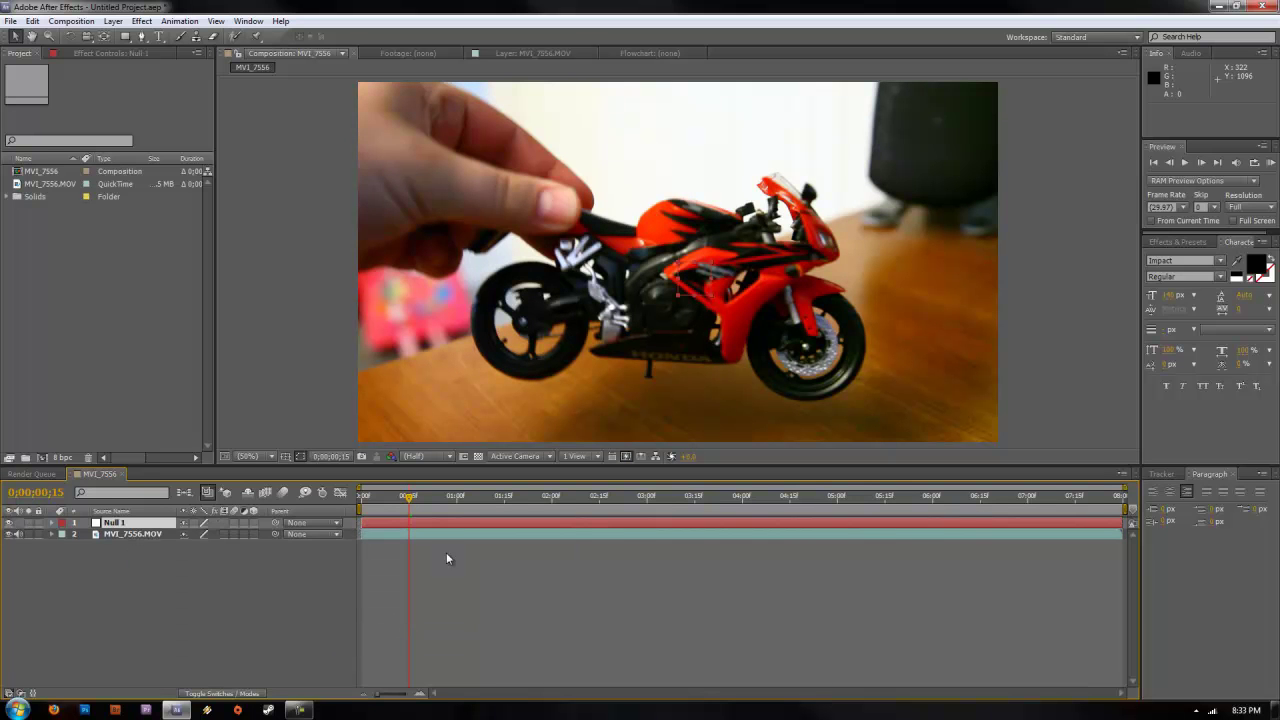
{"action": "left_click", "coordinate": [1065, 533]}
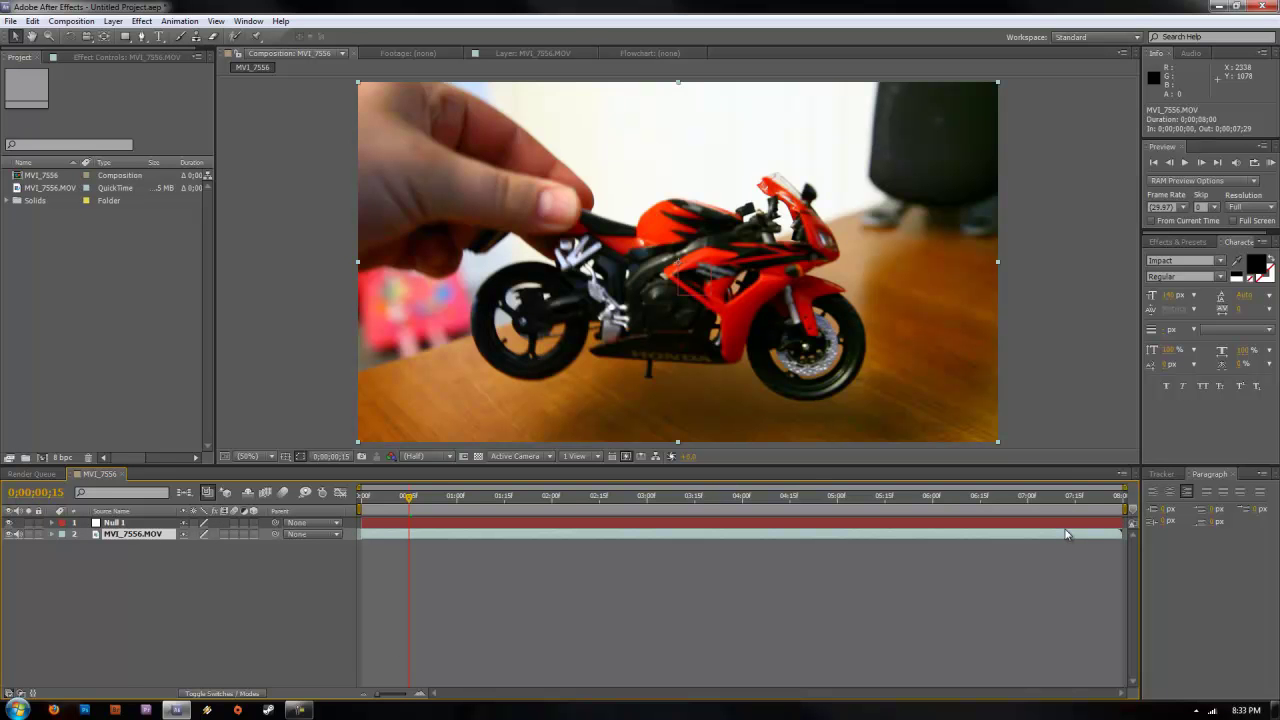
{"action": "left_click", "coordinate": [1161, 474]}
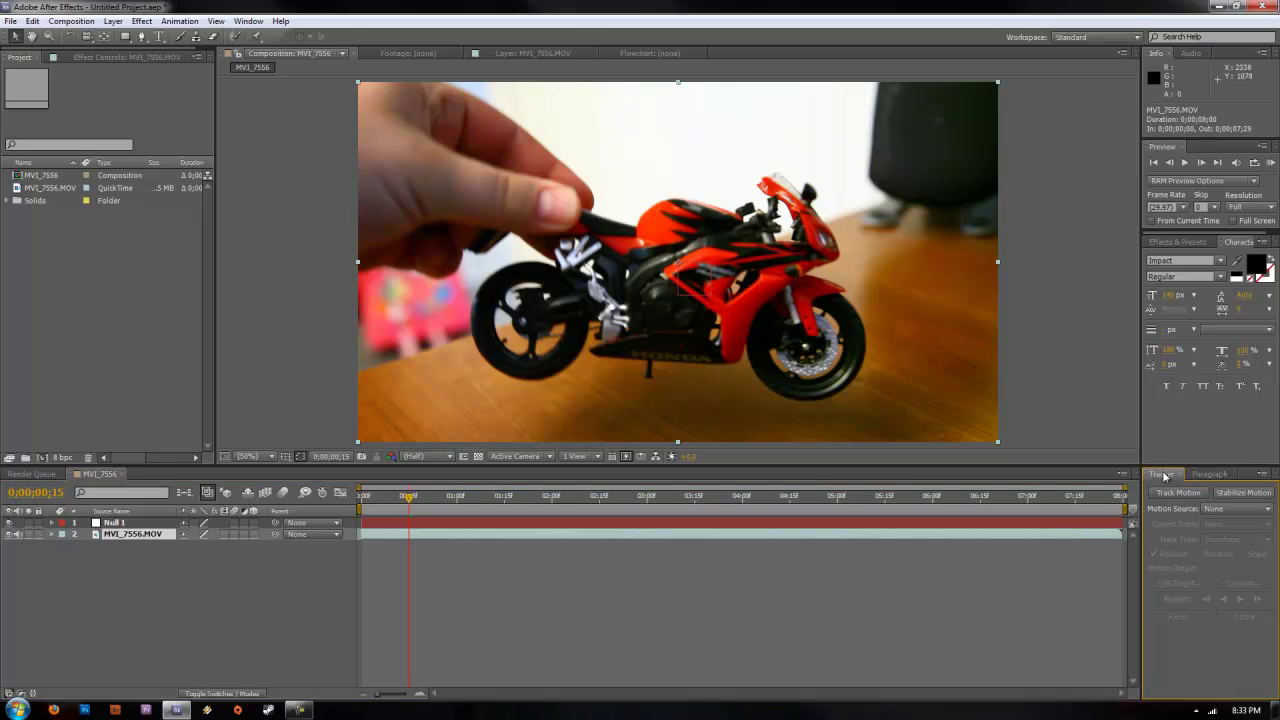
- Start Track Motion on MVI_7556.MOV with Rotation enabled alongside Position
{"action": "left_click", "coordinate": [1172, 497]}
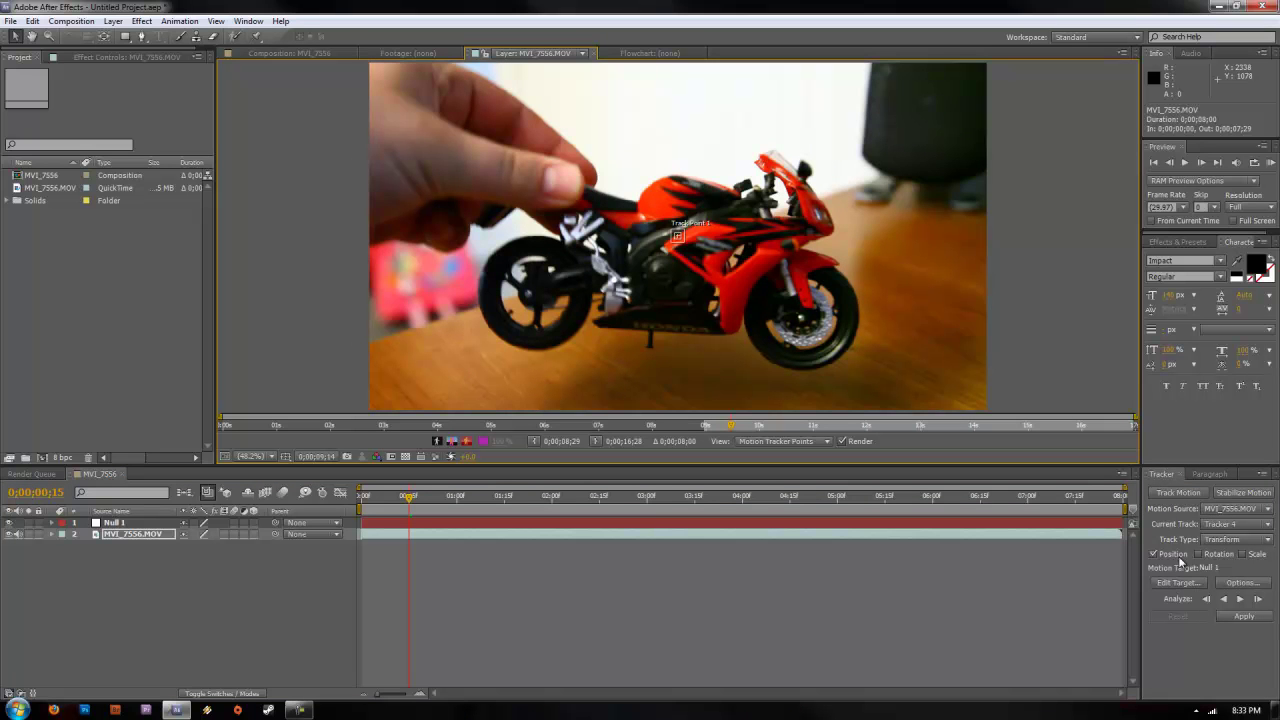
{"action": "left_click", "coordinate": [1199, 556]}
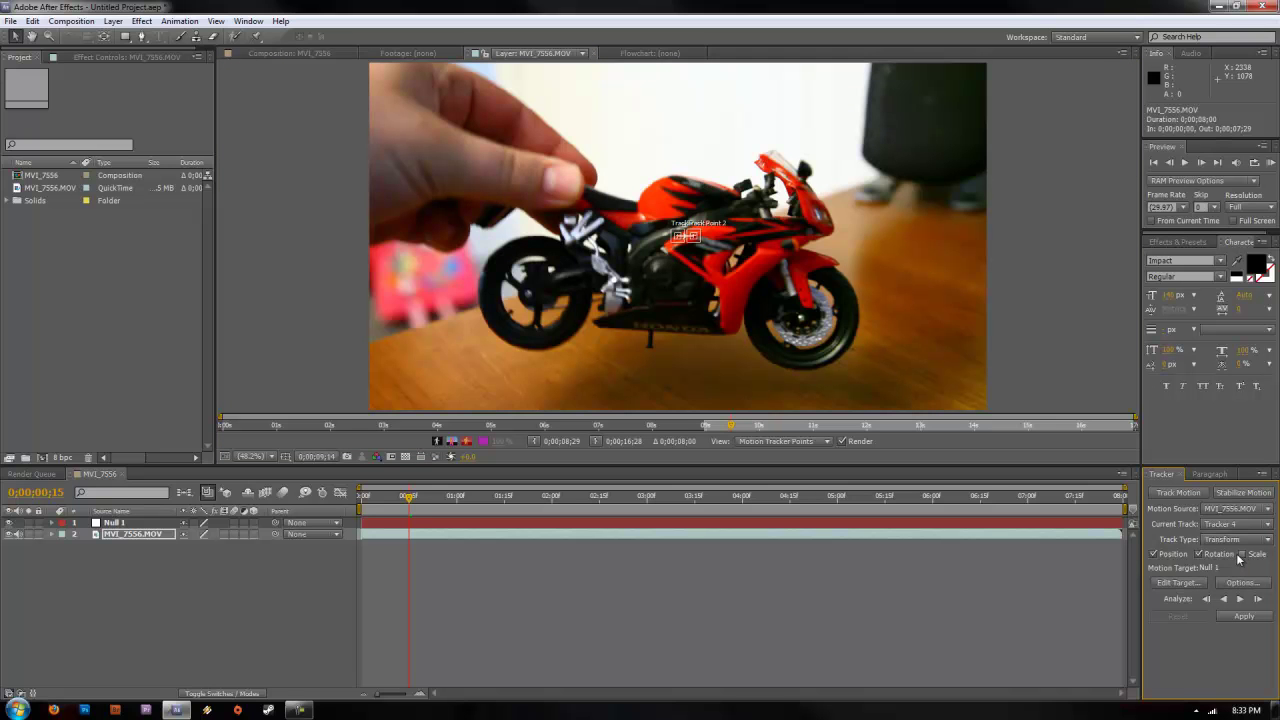
{"action": "left_click", "coordinate": [1199, 554]}
- Place Track Point 1 on the bike's engine and Track Point 2 near the front handlebar
{"action": "left_click", "coordinate": [685, 247]}
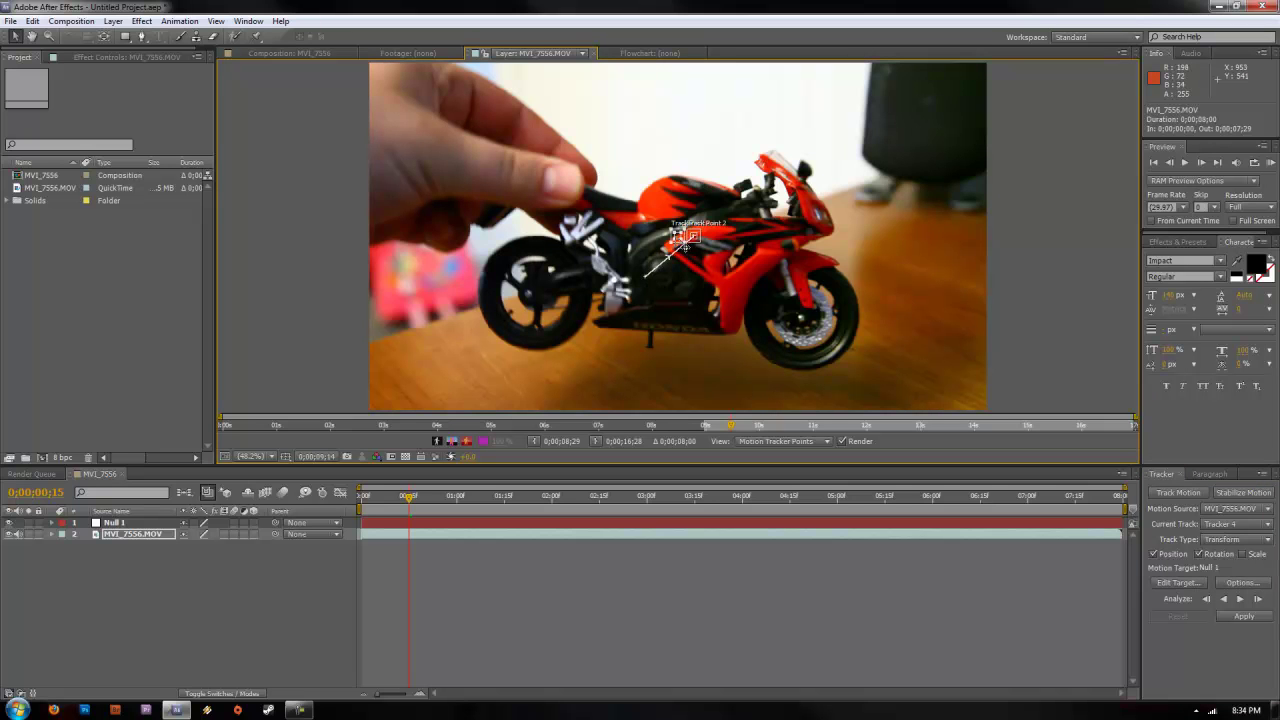
{"action": "left_click_drag", "start_coordinate": [679, 240], "coordinate": [646, 284]}
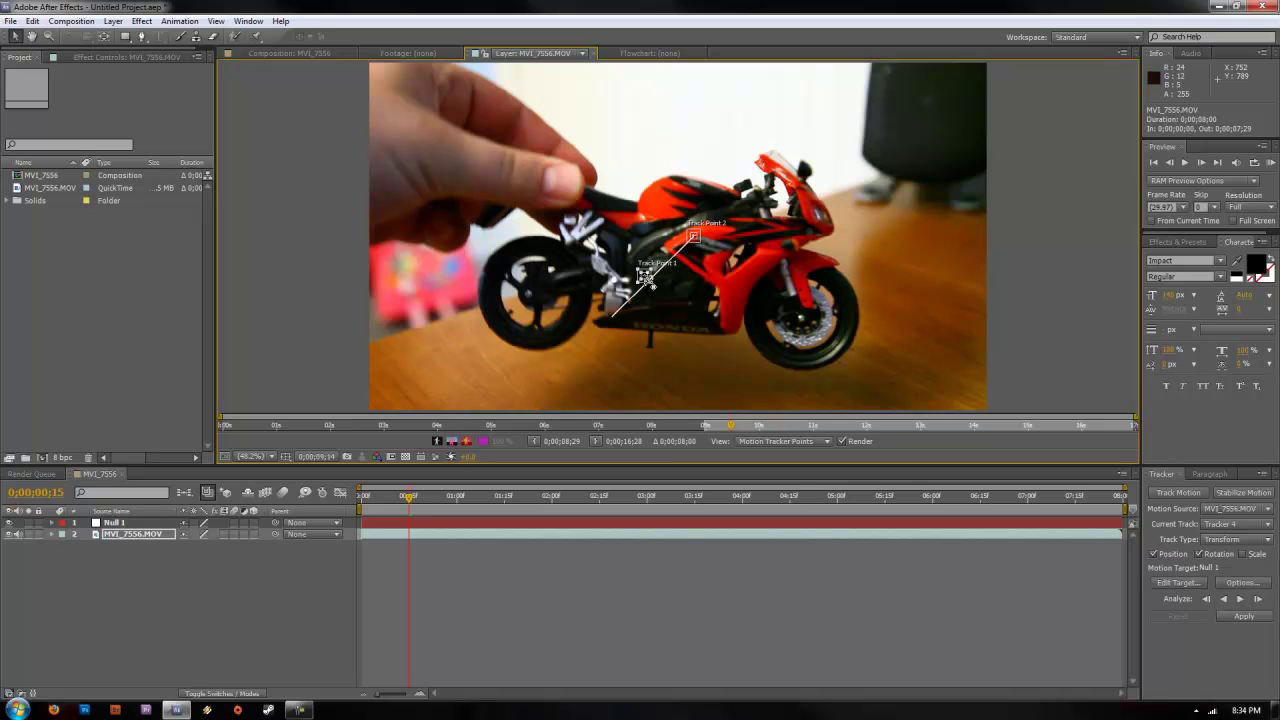
{"action": "left_click", "coordinate": [701, 241]}
{"action": "left_click_drag", "start_coordinate": [700, 245], "coordinate": [756, 199]}
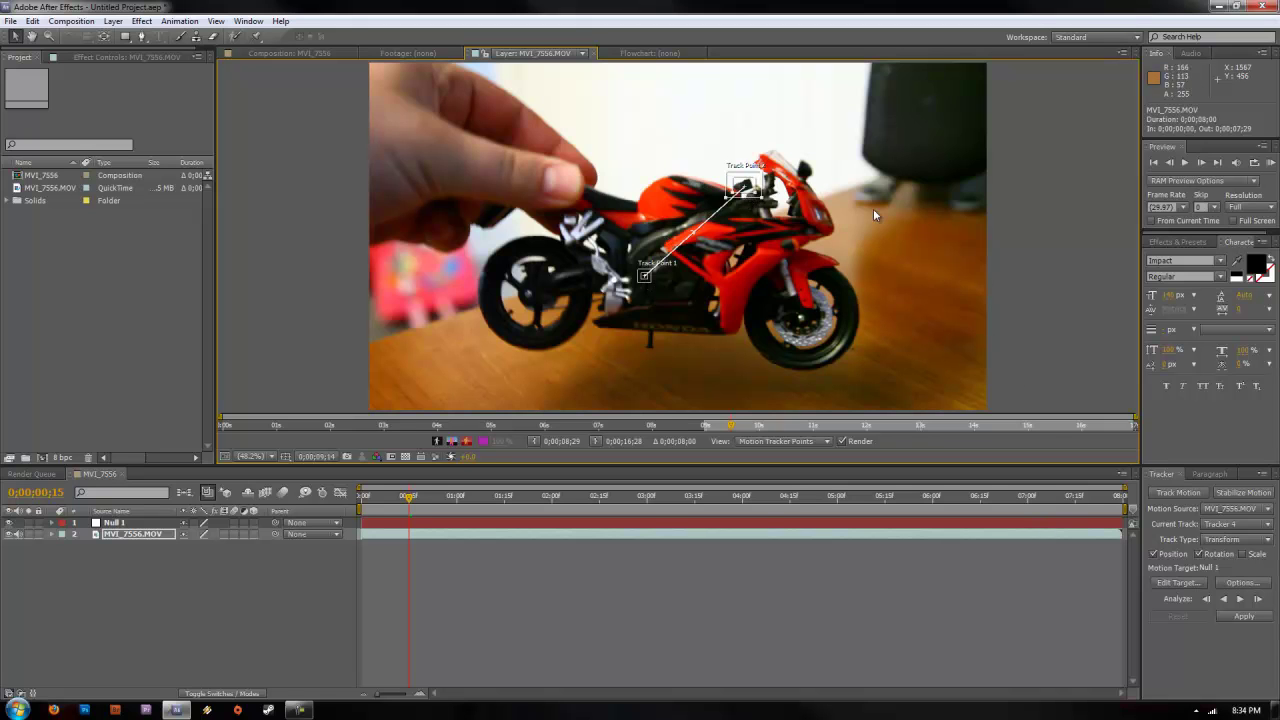
- Analyze both track points forward, stopping the analysis at 0;00;05;01
{"action": "left_click", "coordinate": [1240, 599]}
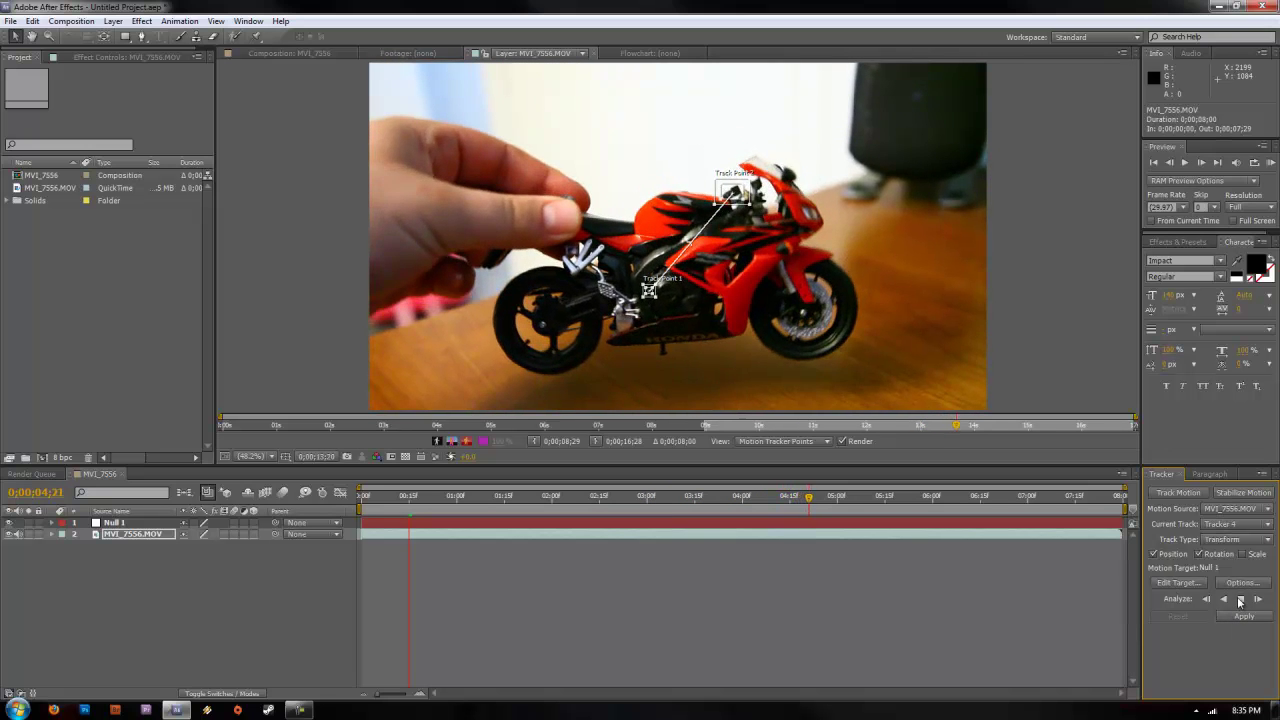
{"action": "left_click", "coordinate": [1240, 599]}
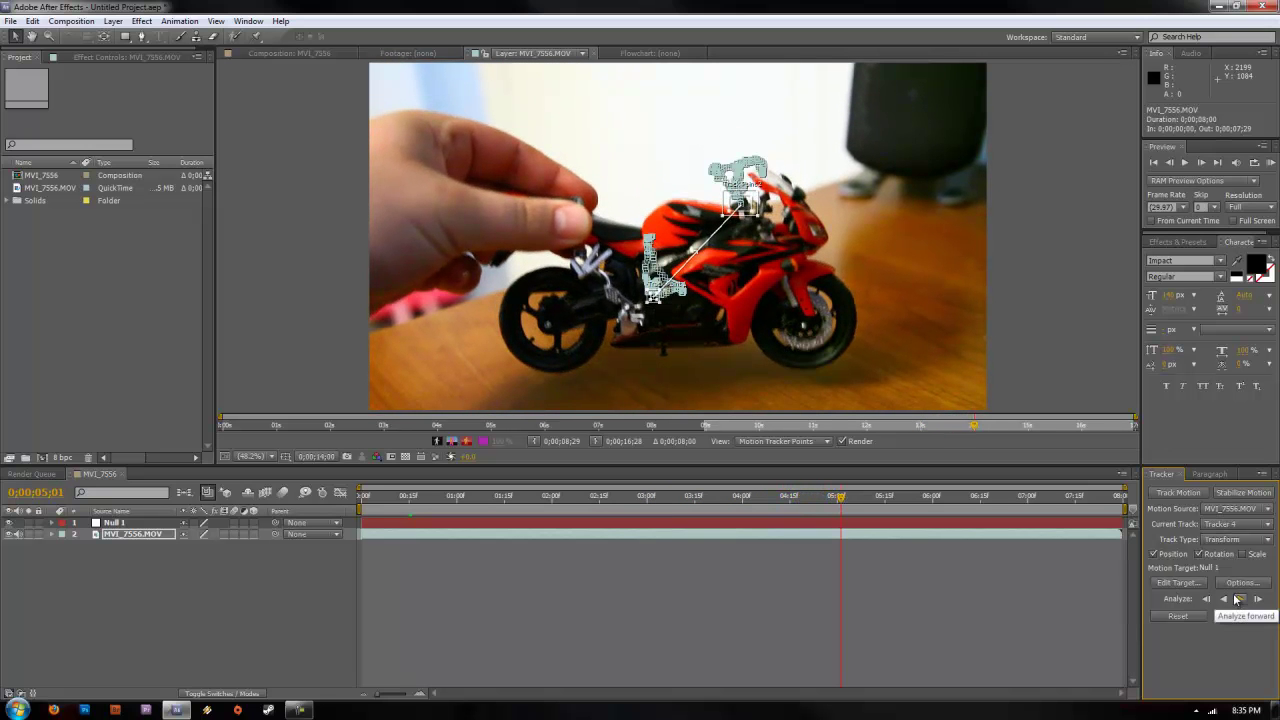
- Set Null 1 as the motion target and apply the track in X and Y
{"action": "left_click", "coordinate": [1165, 583]}
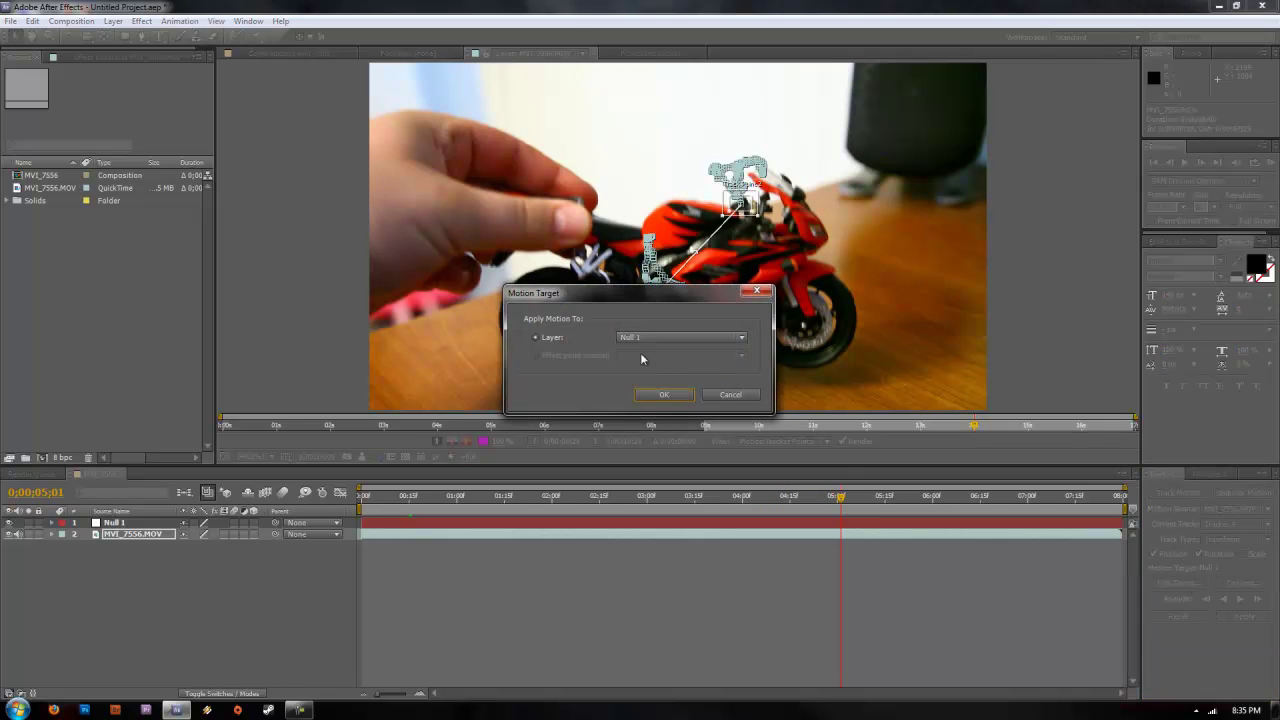
{"action": "left_click", "coordinate": [660, 395]}
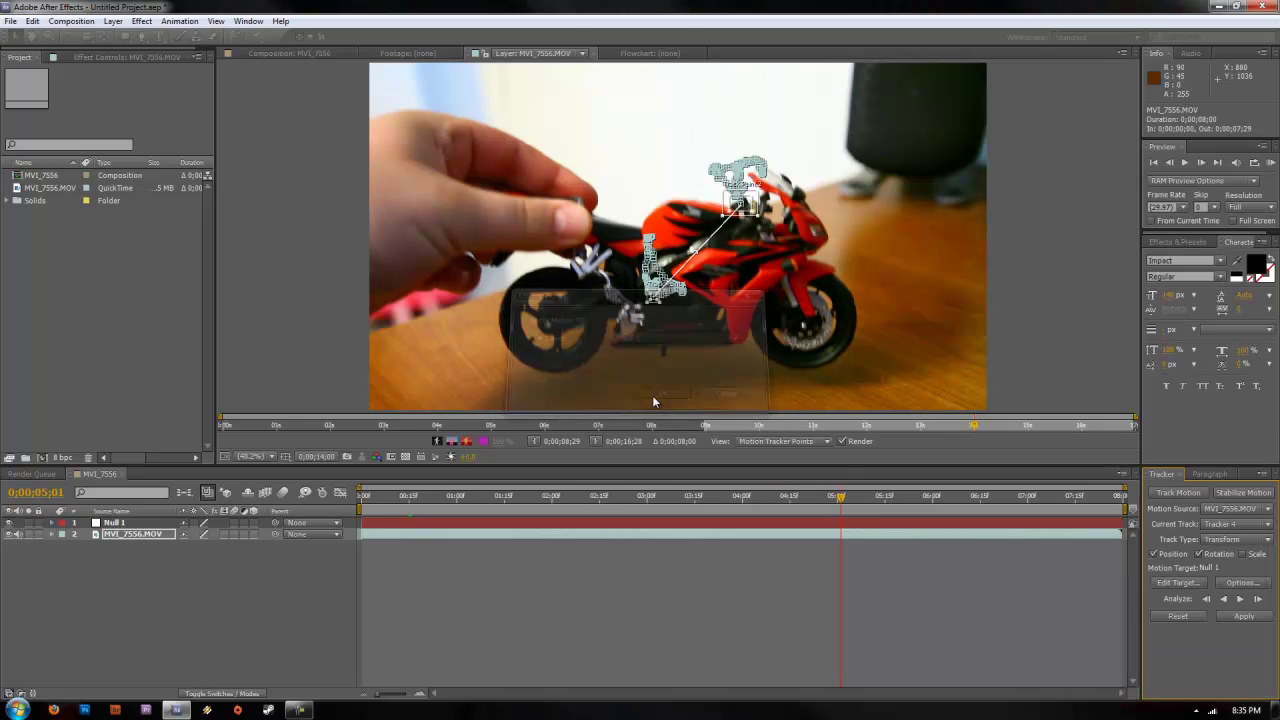
{"action": "left_click", "coordinate": [1240, 617]}
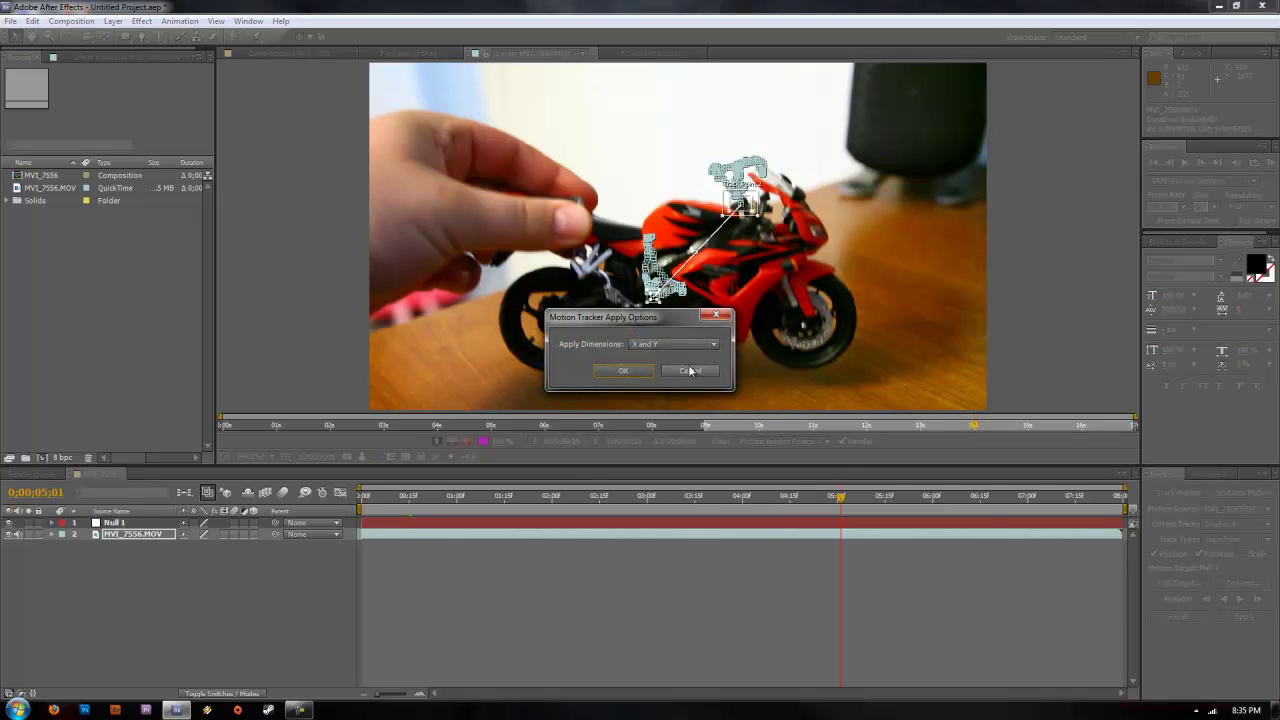
{"action": "left_click", "coordinate": [617, 371]}
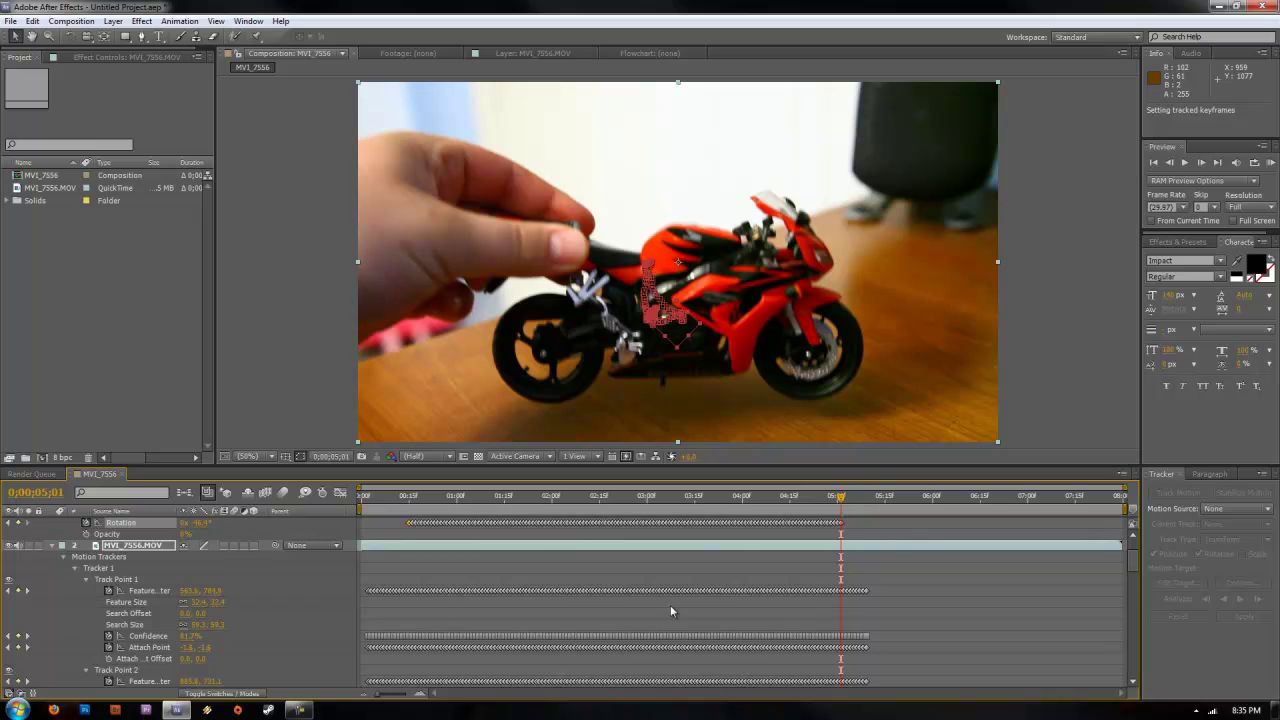
{"action": "scroll", "coordinate": [430, 625], "scroll_direction": "down", "scroll_amount": 3}
{"action": "scroll", "coordinate": [300, 600], "scroll_direction": "up", "scroll_amount": 5}
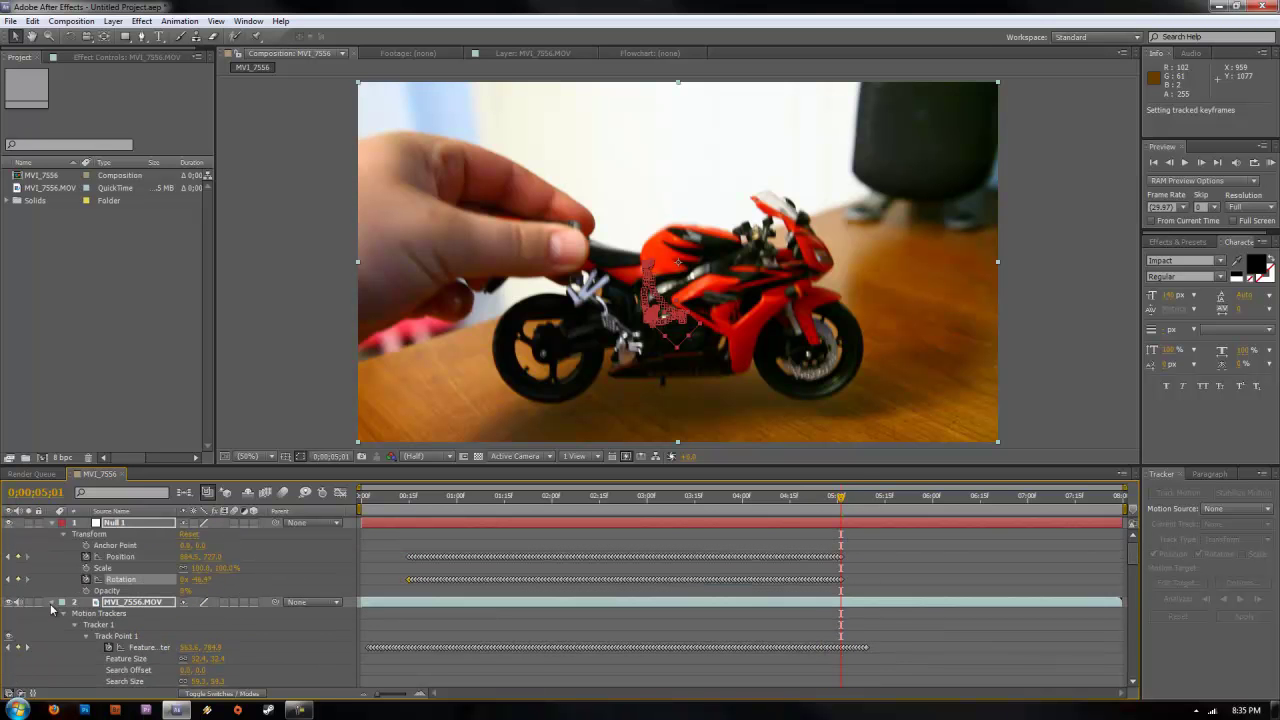
{"action": "left_click", "coordinate": [51, 604]}
- Create a new text layer reading CBR1000RR, commit it, and turn Caps Lock off
{"action": "right_click", "coordinate": [260, 590]}
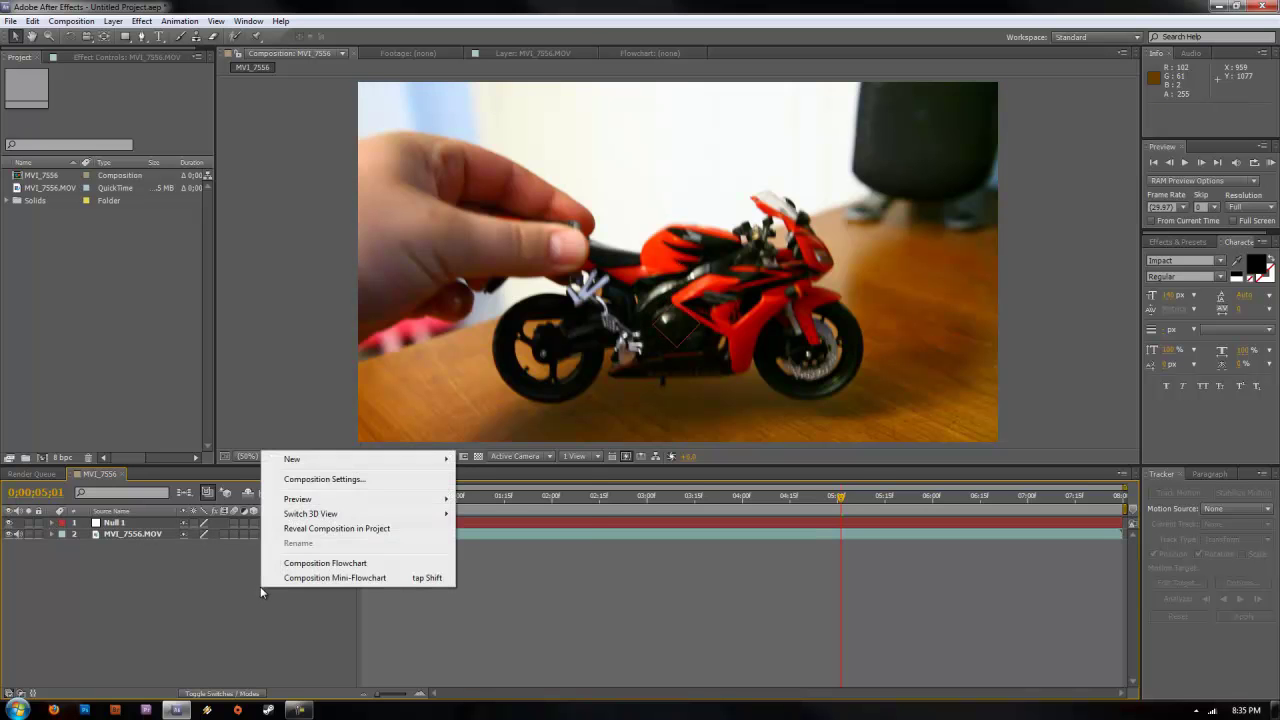
{"action": "mouse_move", "coordinate": [383, 463]}
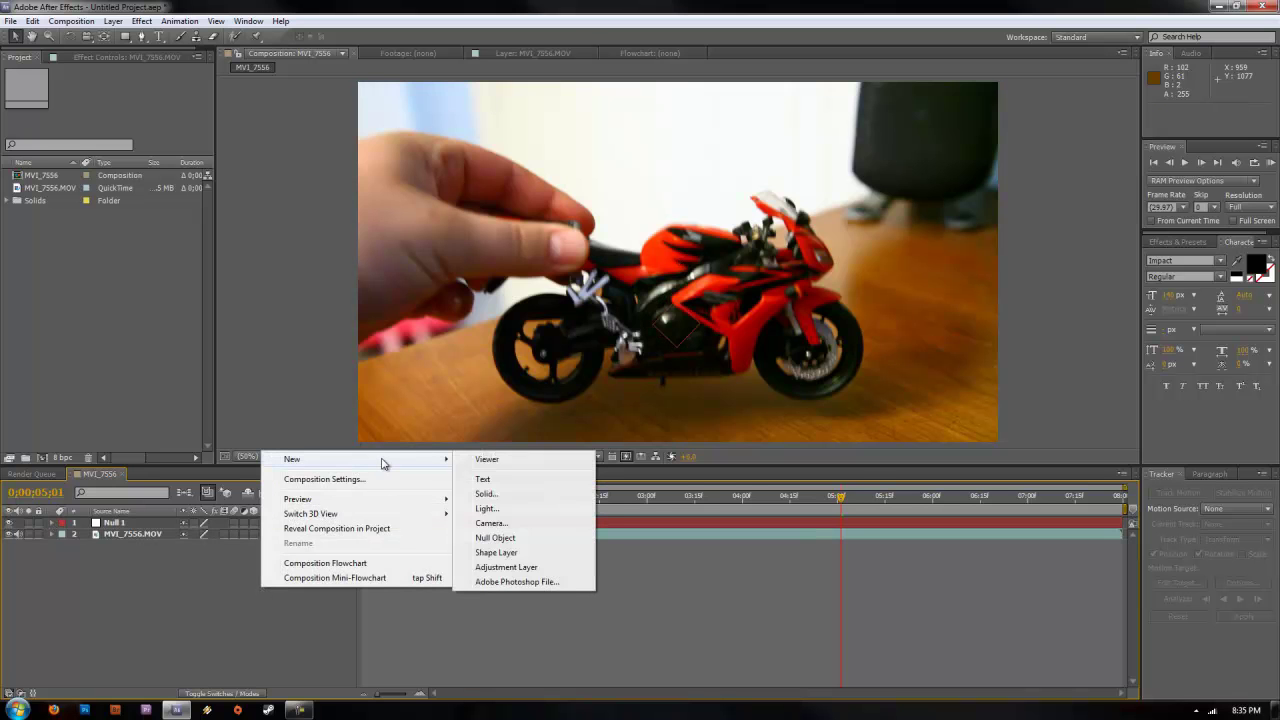
{"action": "left_click", "coordinate": [498, 479]}
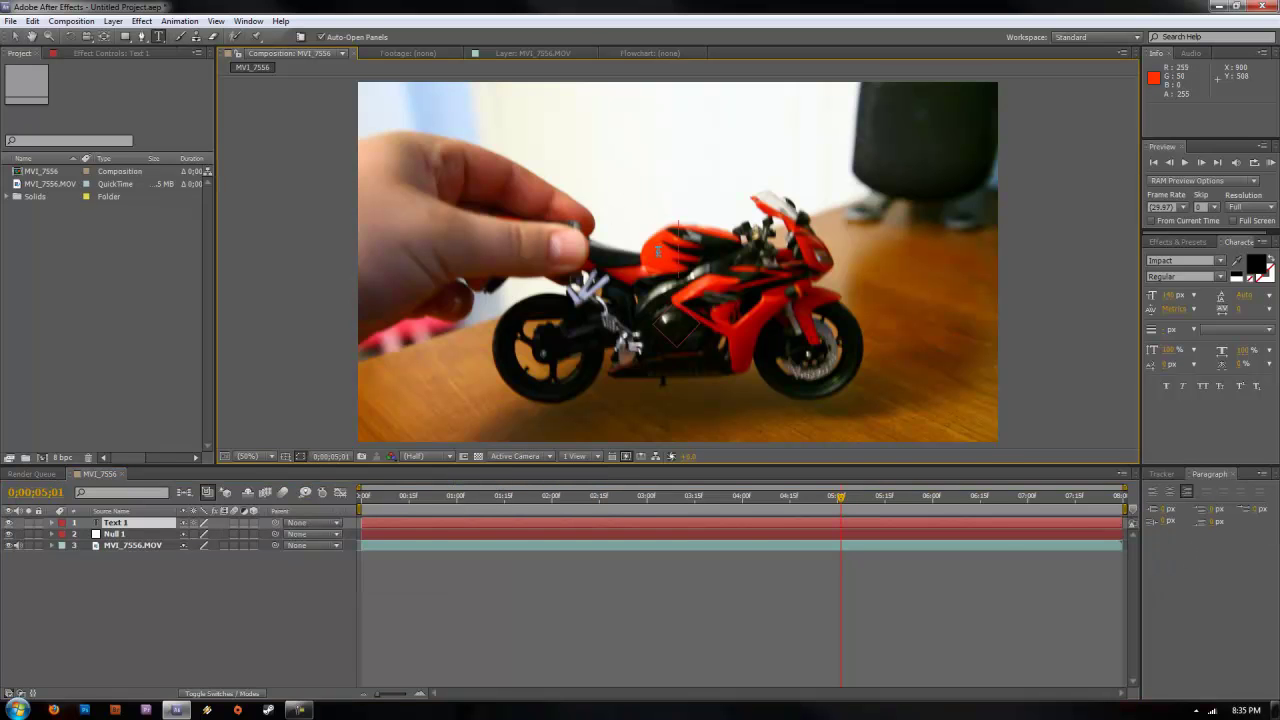
{"action": "type", "text": "CBR100"}
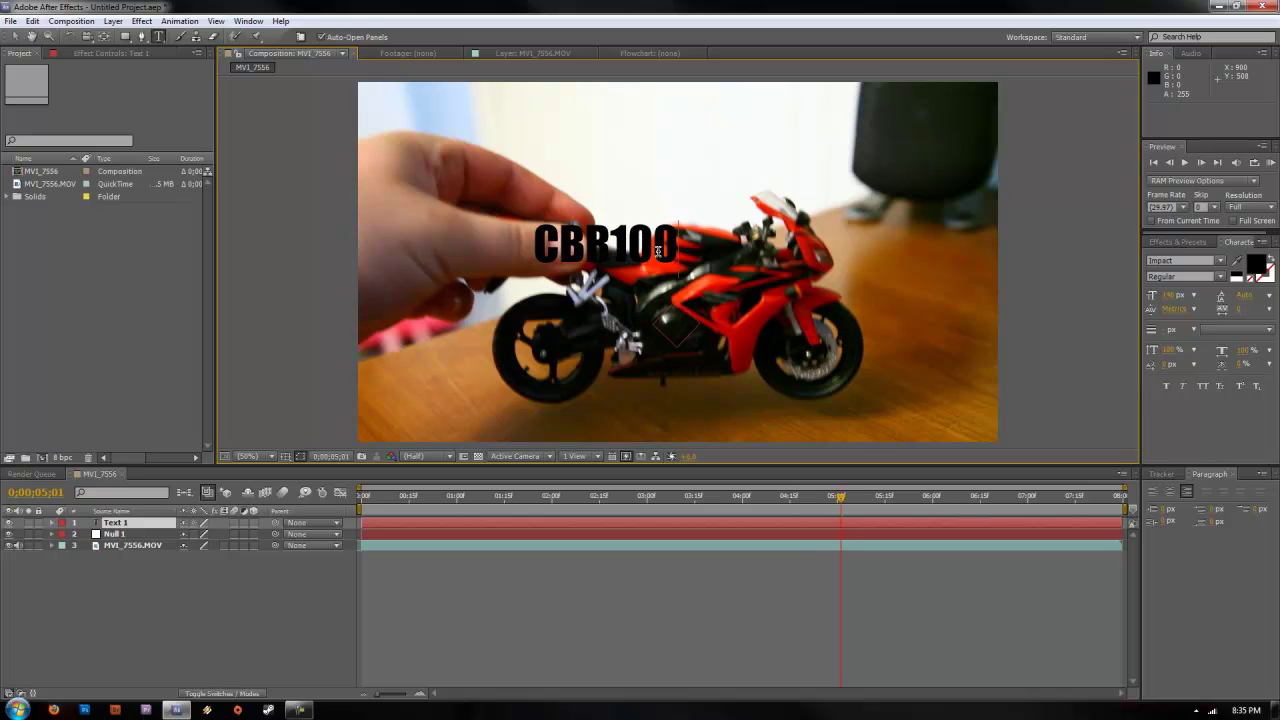
{"action": "type", "text": "0RR"}
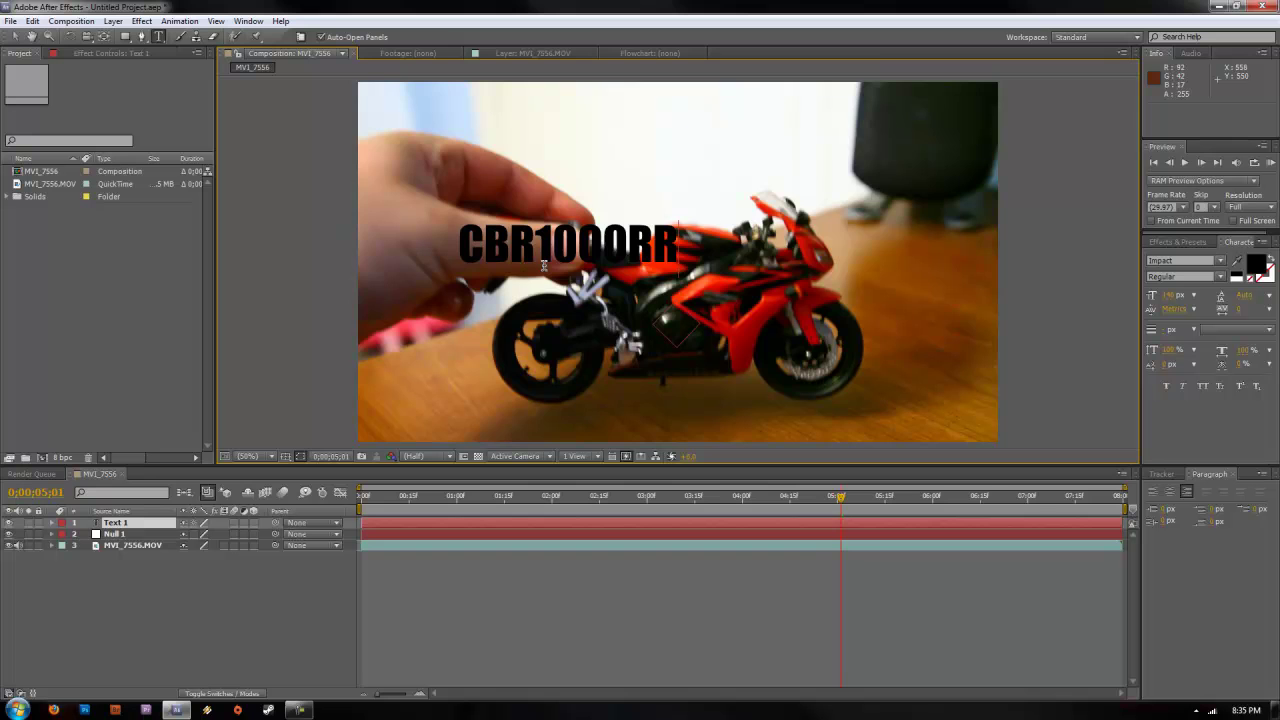
{"action": "key", "text": "Escape"}
{"action": "key", "text": "v"}
{"action": "key", "text": "Caps_Lock"}
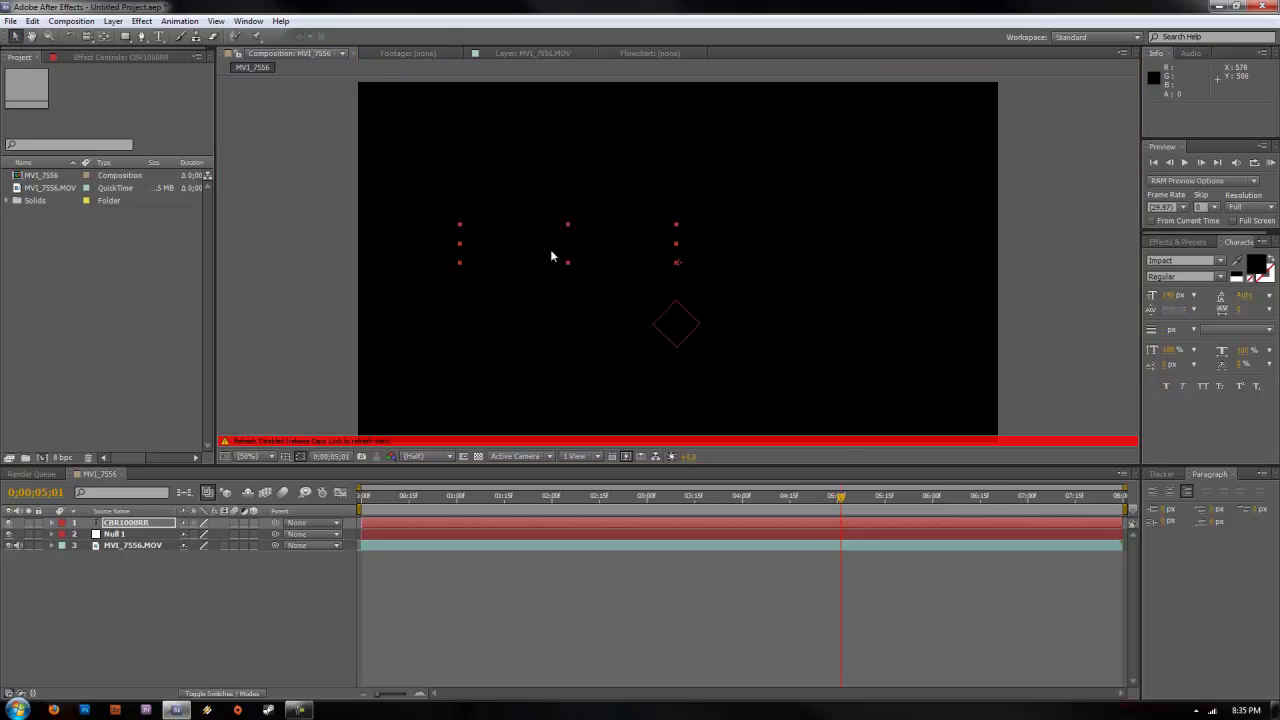
{"action": "key", "text": "Caps_Lock"}
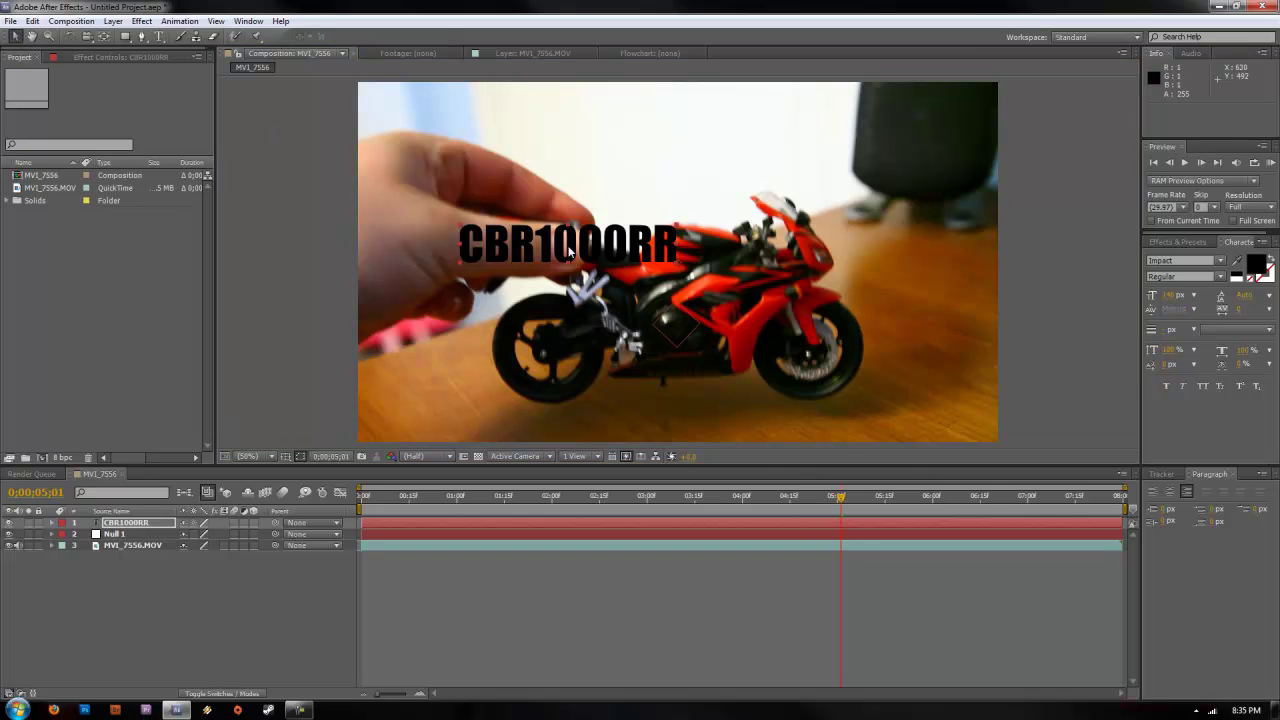
- Move the CBR1000RR text up so it sits above the bike at the start of the footage
{"action": "left_click_drag", "start_coordinate": [570, 252], "coordinate": [623, 193]}
{"action": "left_click_drag", "start_coordinate": [840, 502], "coordinate": [408, 505]}
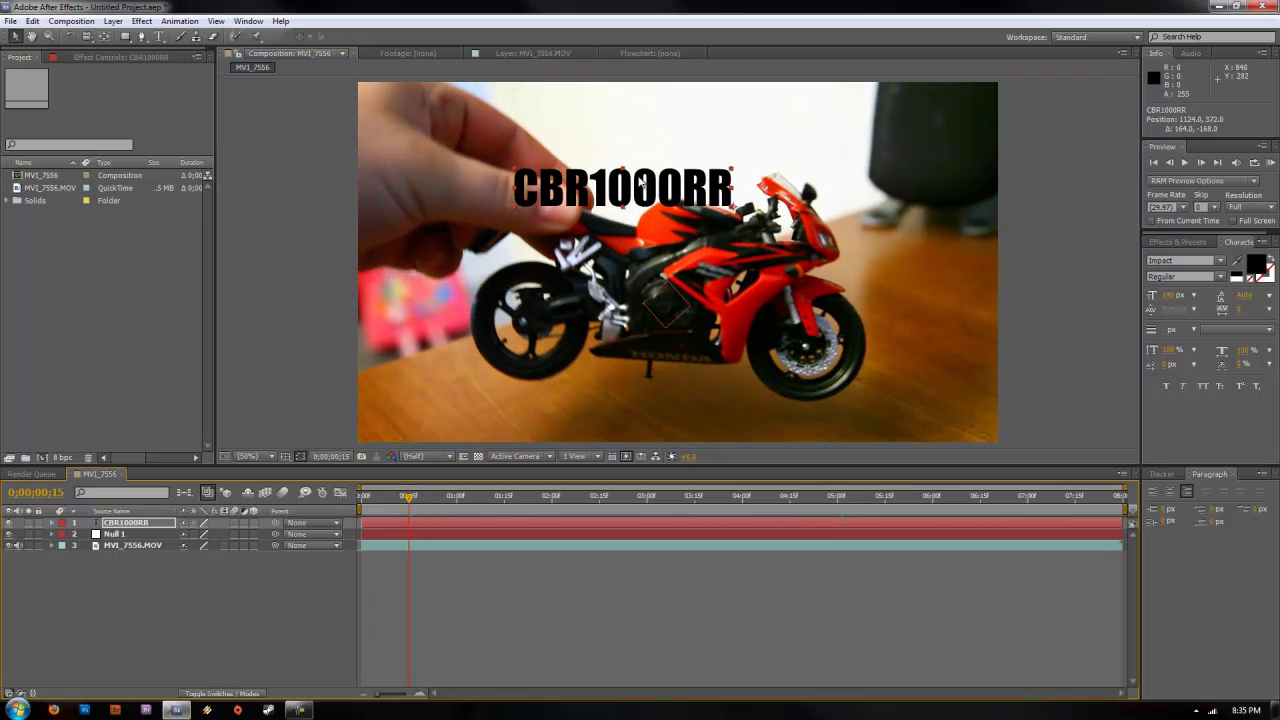
{"action": "left_click_drag", "start_coordinate": [641, 187], "coordinate": [651, 165]}
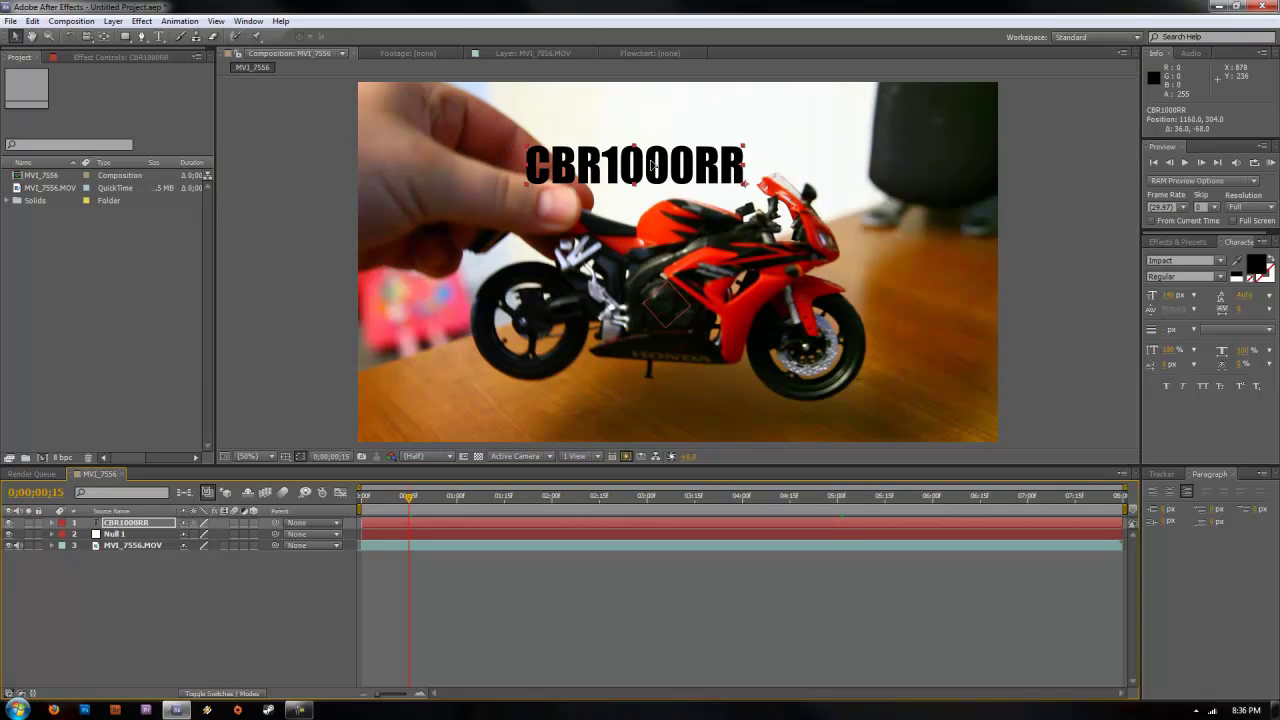
- Widen the text, tilt it about 3° clockwise with a keyframe, and parent it to Null 1
{"action": "key", "text": "r"}
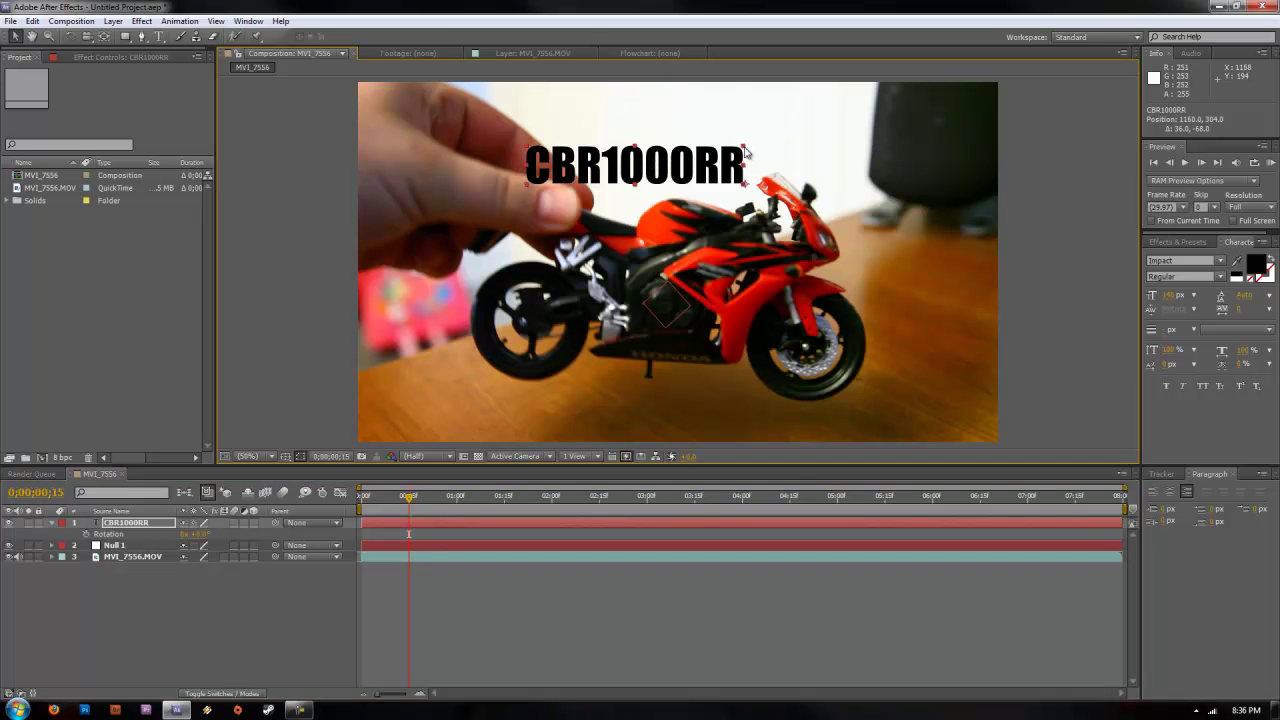
{"action": "left_click_drag", "start_coordinate": [745, 150], "coordinate": [749, 142]}
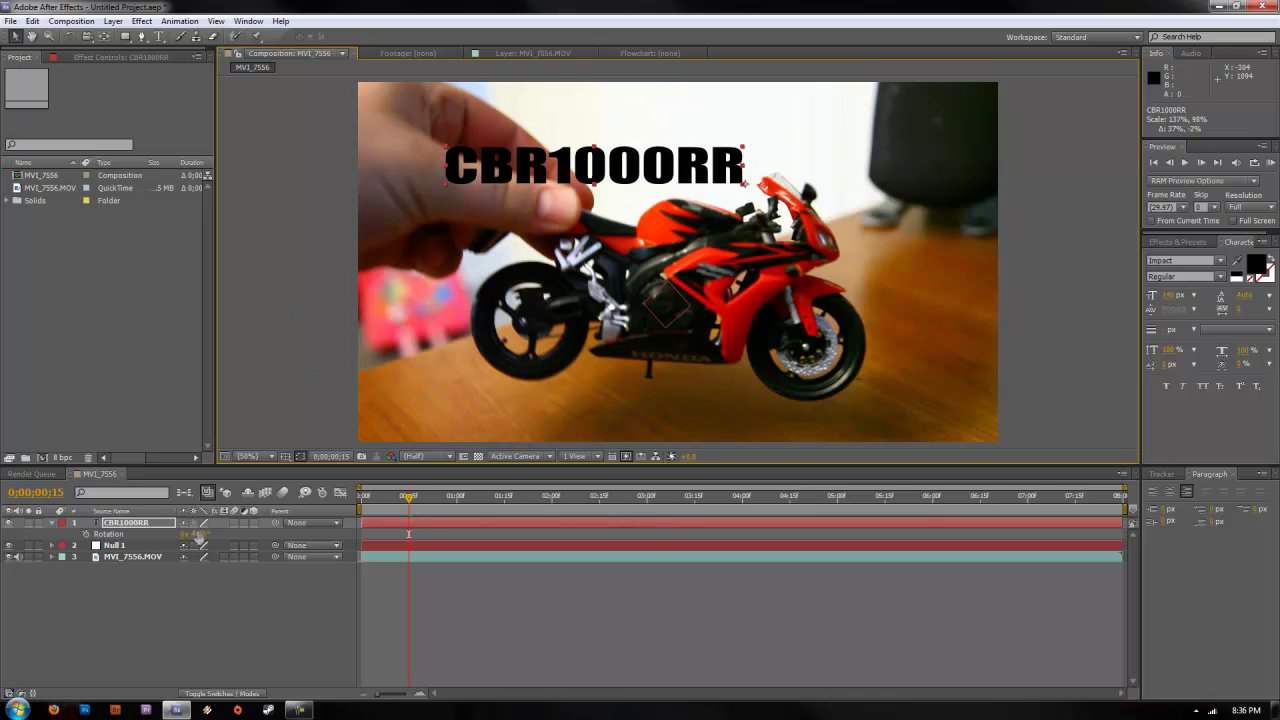
{"action": "left_click_drag", "start_coordinate": [198, 535], "coordinate": [323, 251]}
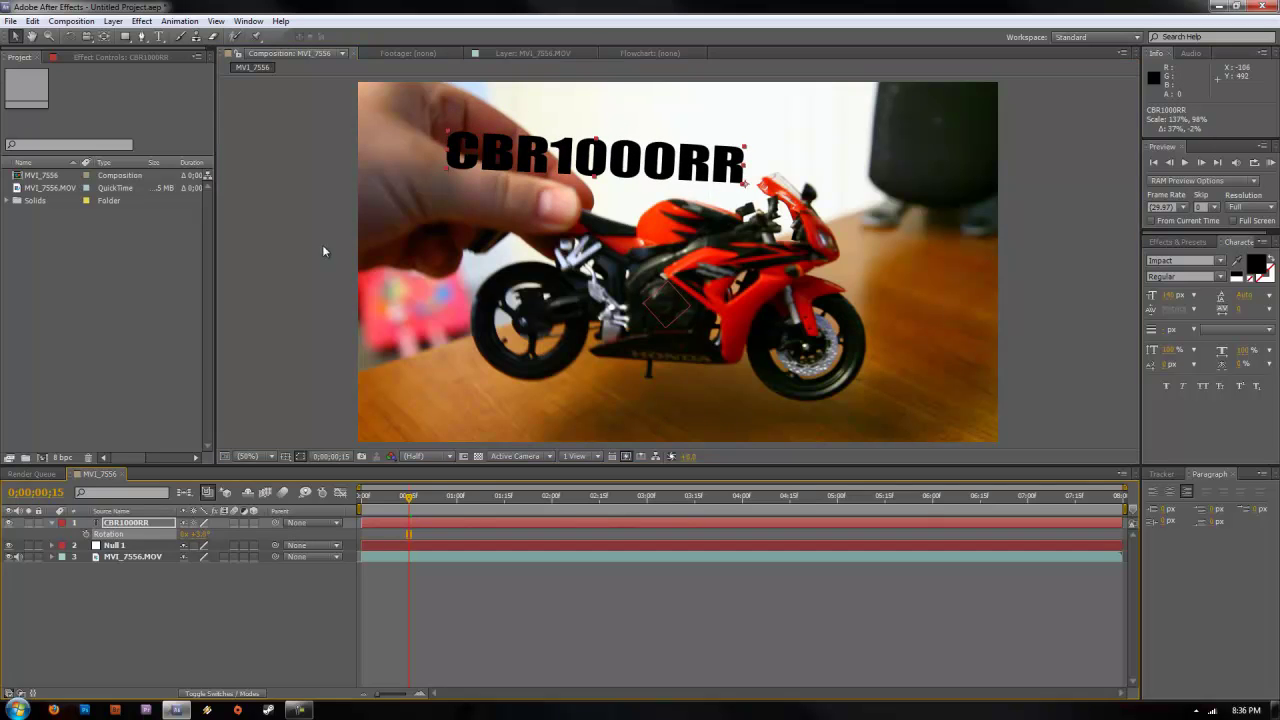
{"action": "left_click_drag", "start_coordinate": [448, 152], "coordinate": [479, 152]}
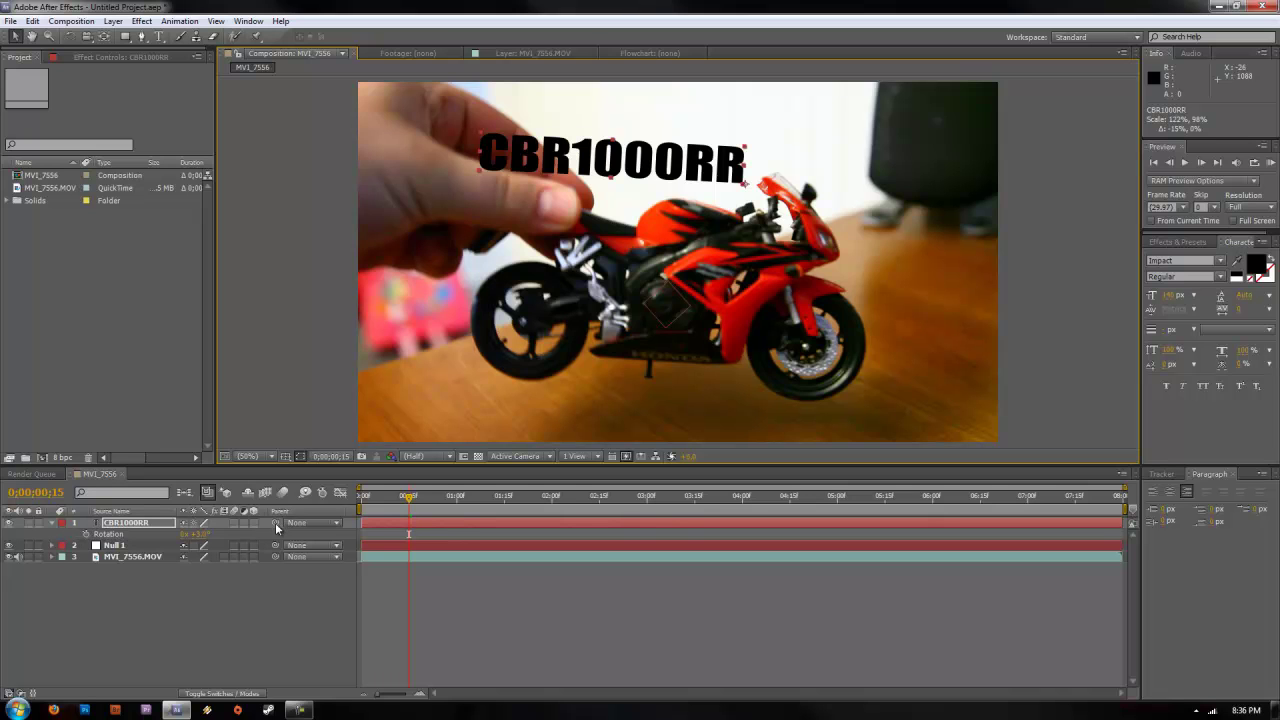
{"action": "left_click_drag", "start_coordinate": [276, 524], "coordinate": [155, 549]}
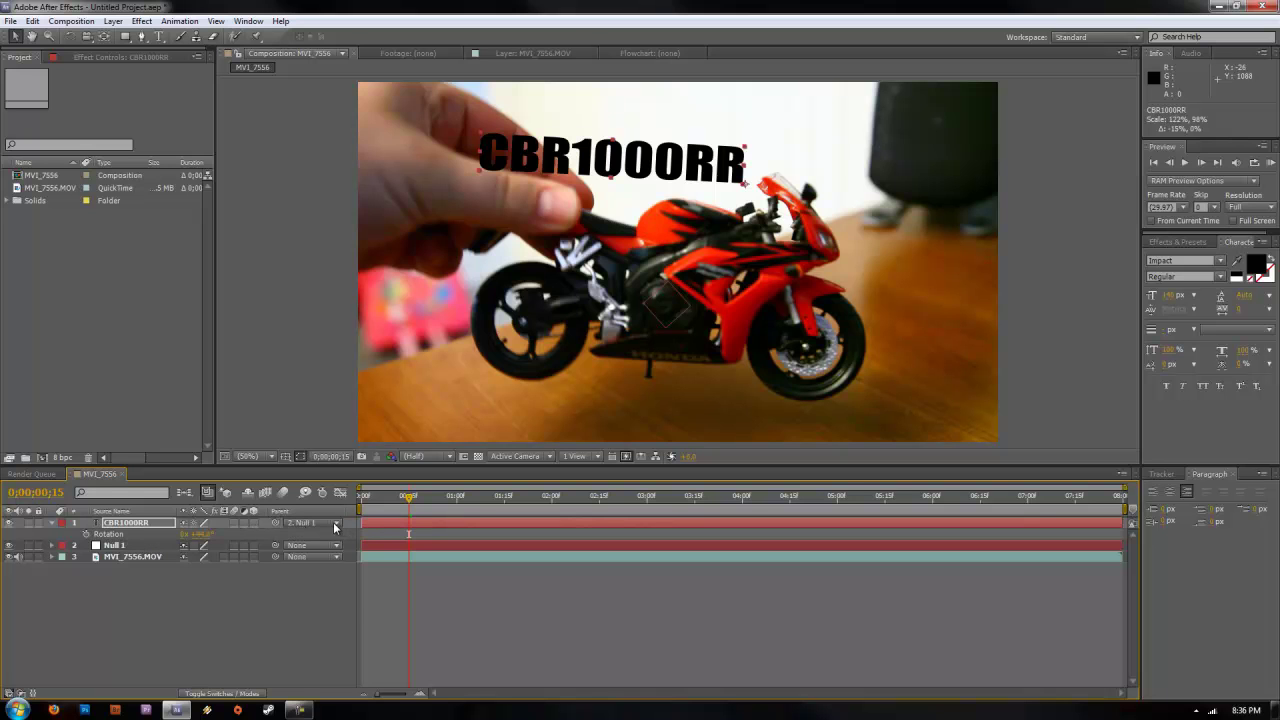
{"action": "left_click", "coordinate": [336, 527]}
{"action": "left_click", "coordinate": [332, 575]}
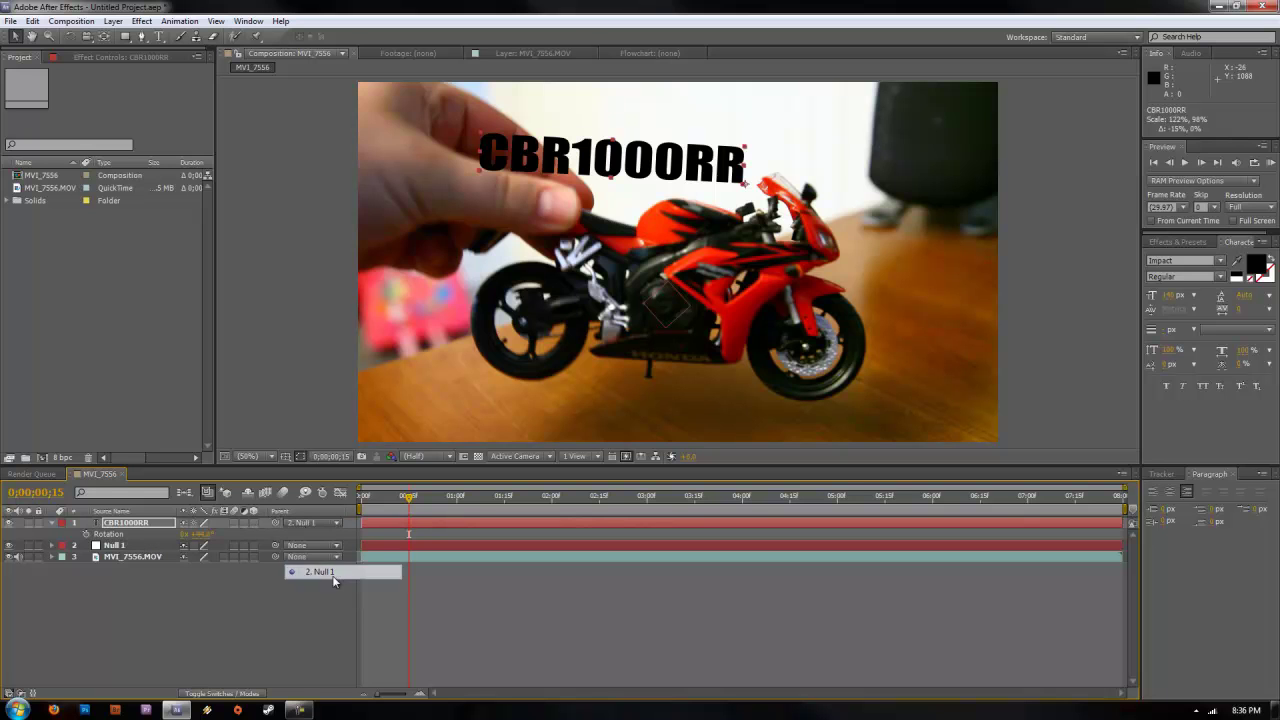
{"action": "left_click", "coordinate": [52, 524]}
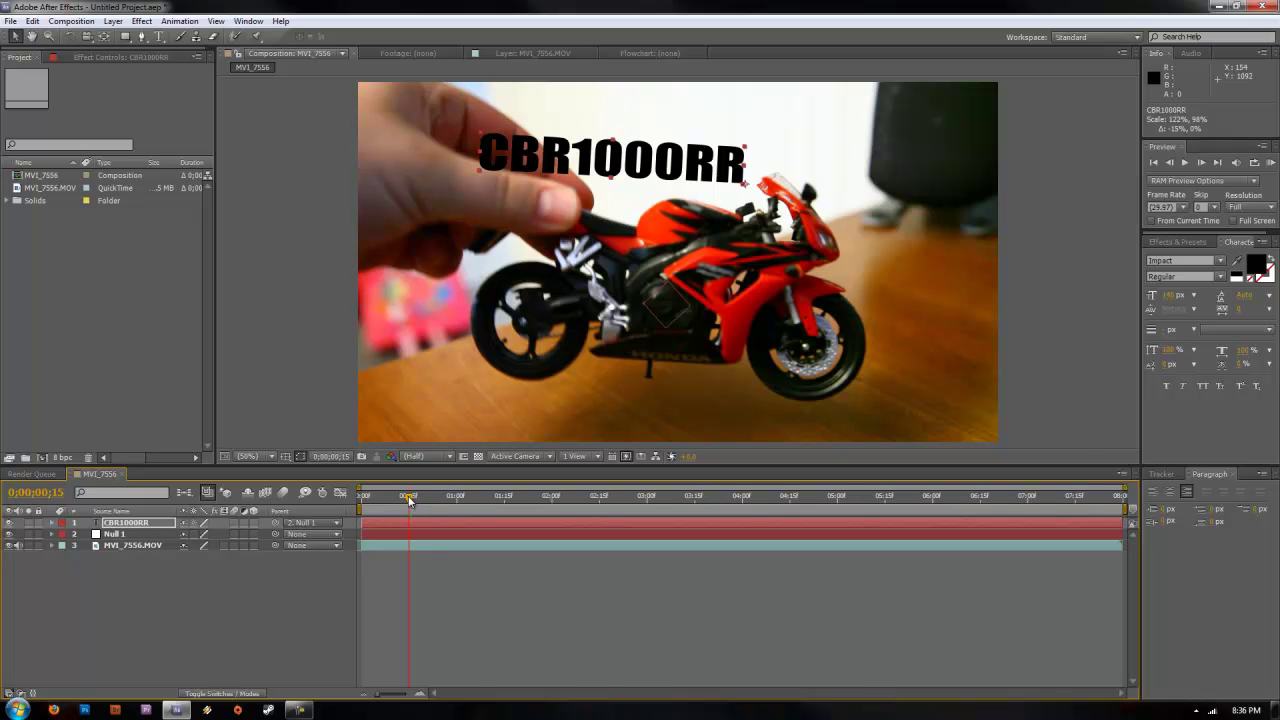
{"action": "left_click_drag", "start_coordinate": [409, 497], "coordinate": [383, 497]}
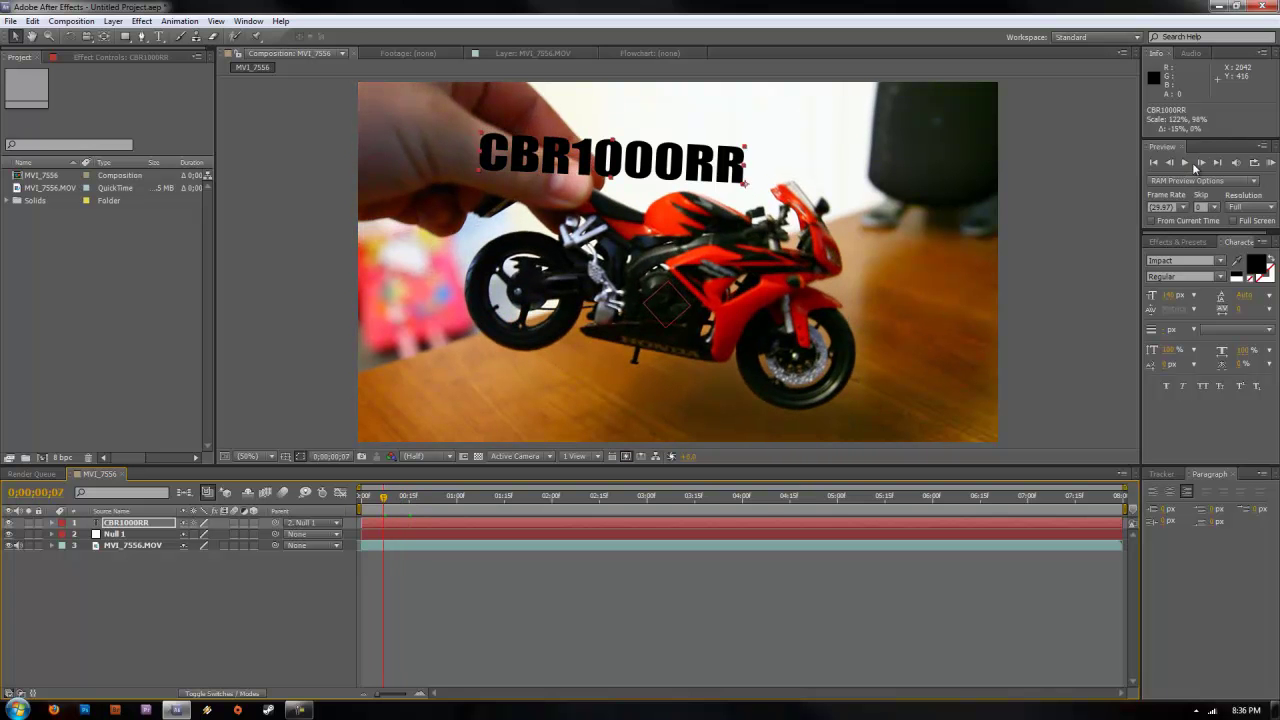
{"action": "left_click", "coordinate": [1186, 162]}
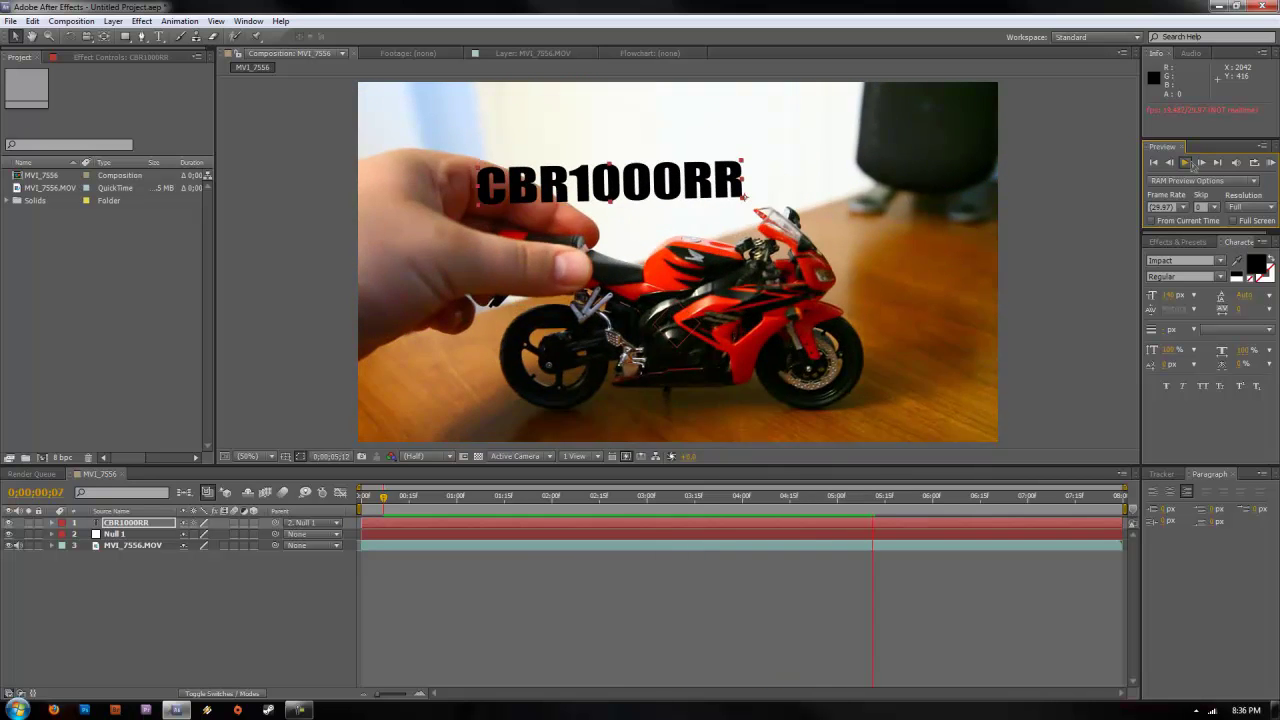
{"action": "key", "text": "space"}
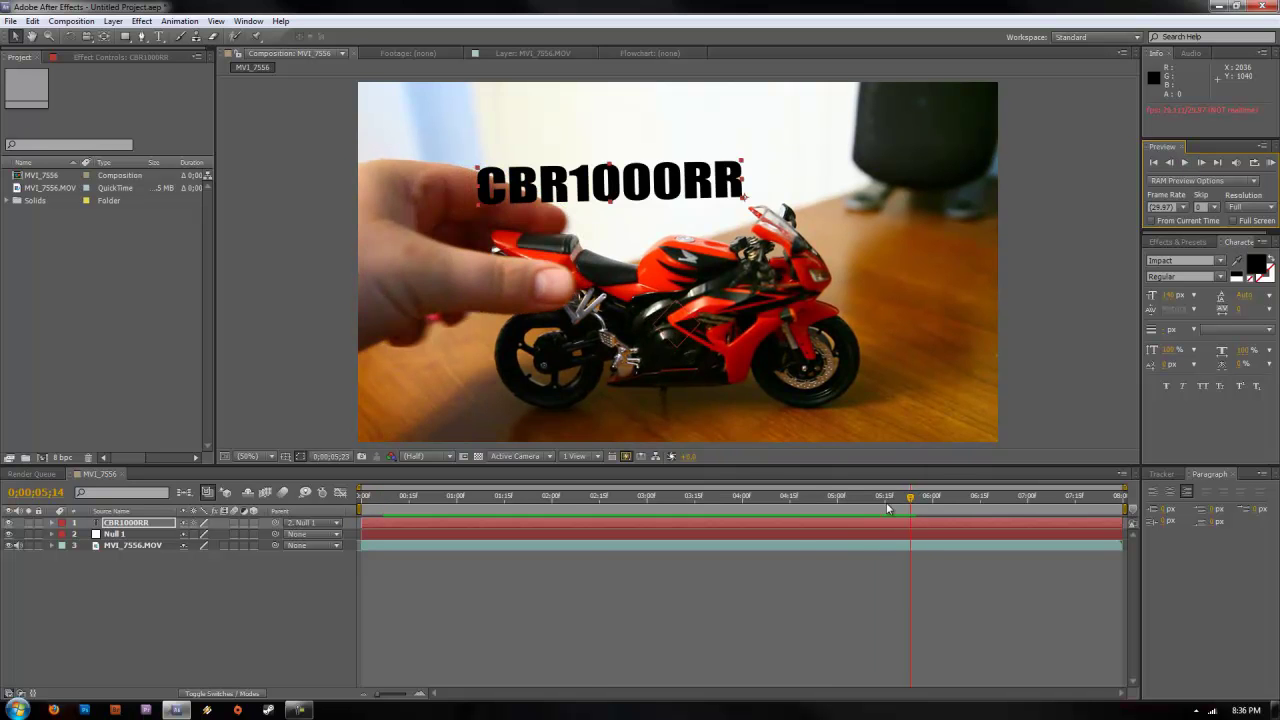
{"action": "left_click_drag", "start_coordinate": [886, 509], "coordinate": [408, 500]}
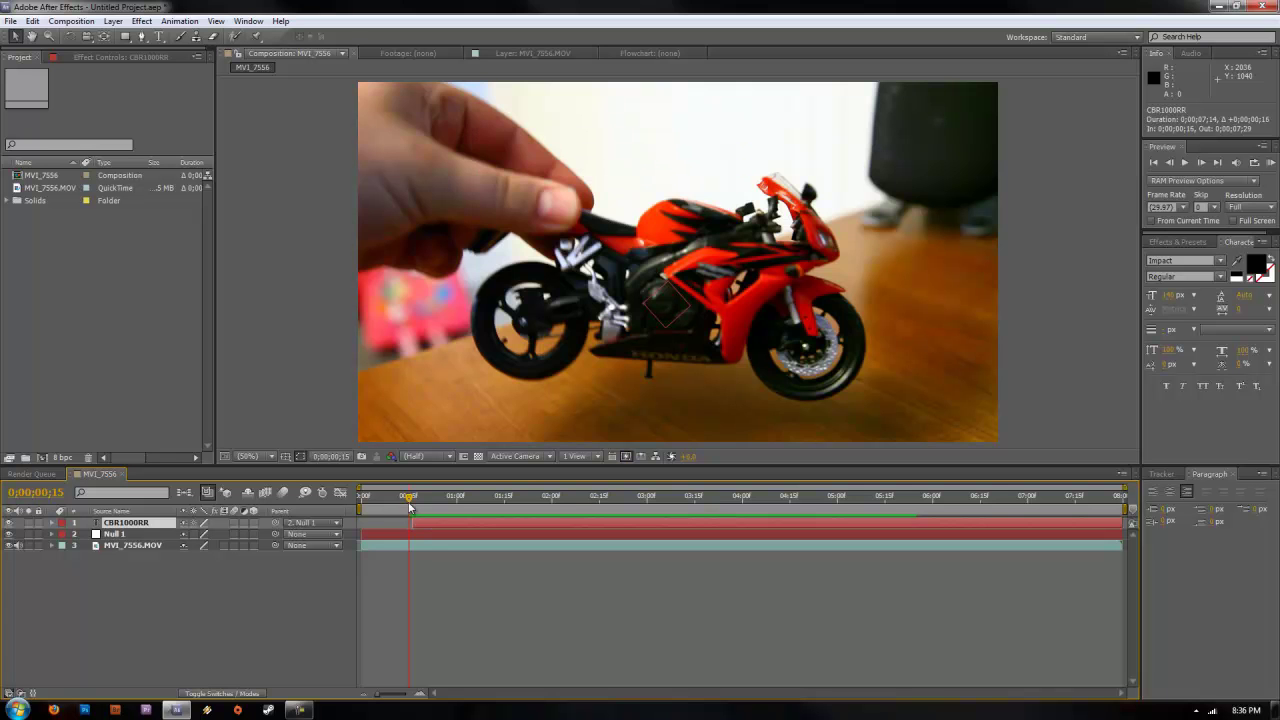
- Scrub and play the preview to verify the text follows the motorcycle from about 0;00;00;16
{"action": "left_click_drag", "start_coordinate": [409, 507], "coordinate": [822, 509]}
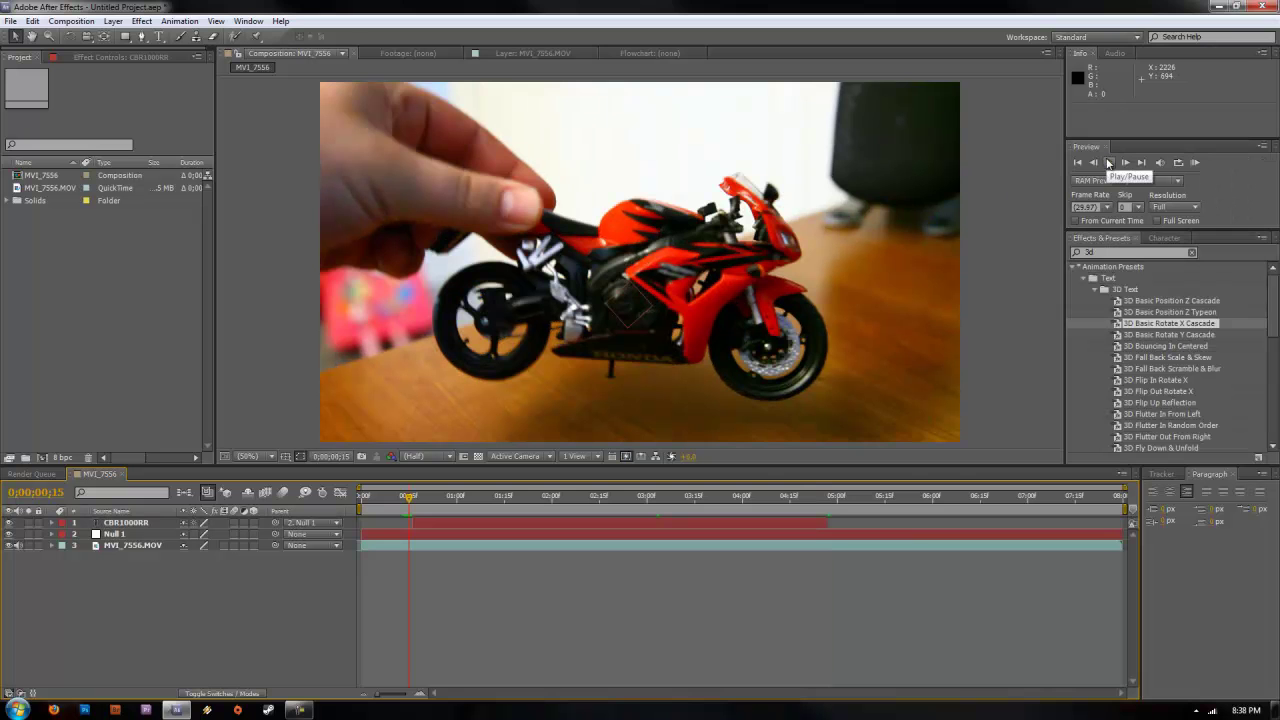
{"action": "left_click", "coordinate": [1108, 163]}
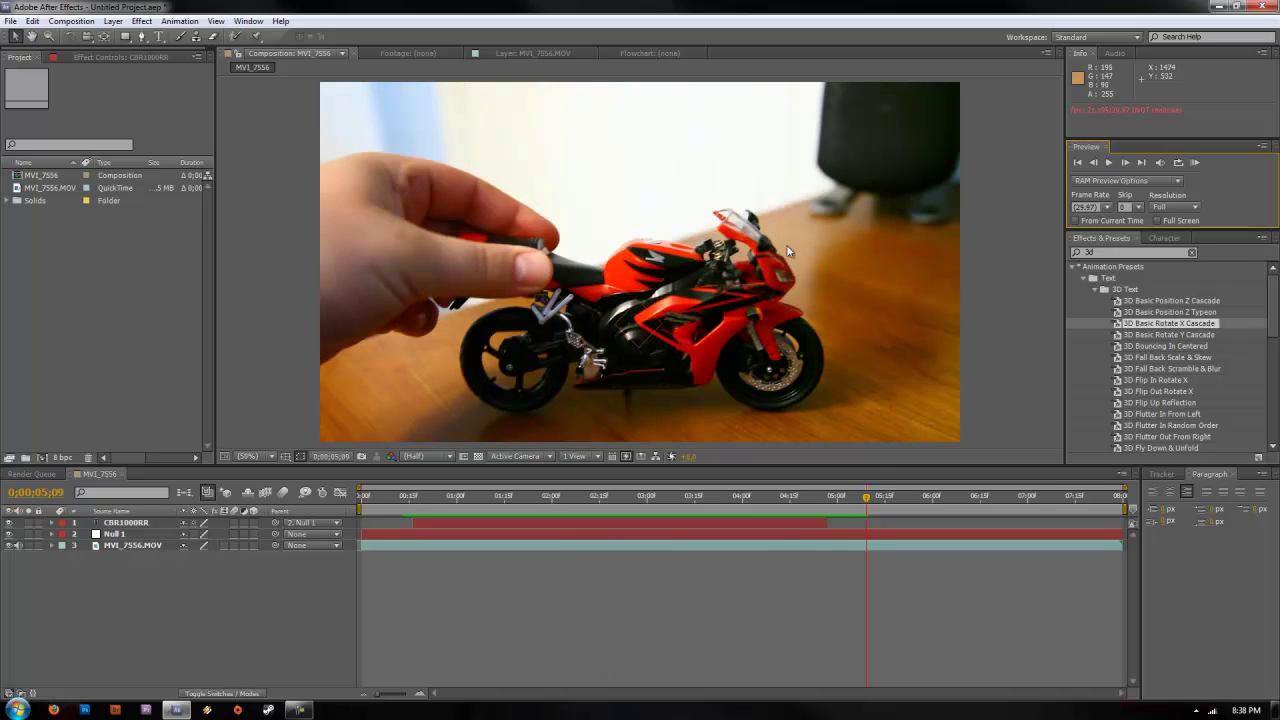
{"action": "left_click_drag", "start_coordinate": [417, 497], "coordinate": [564, 515]}
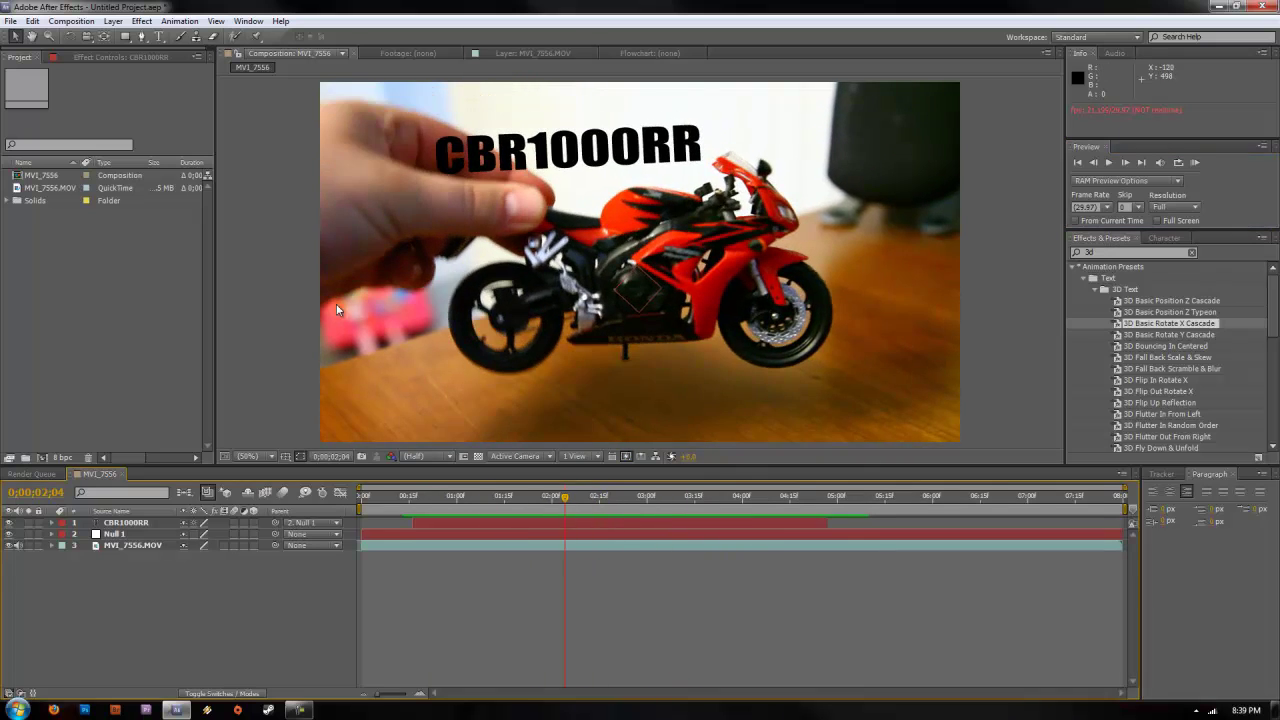
{"action": "left_click", "coordinate": [72, 21]}
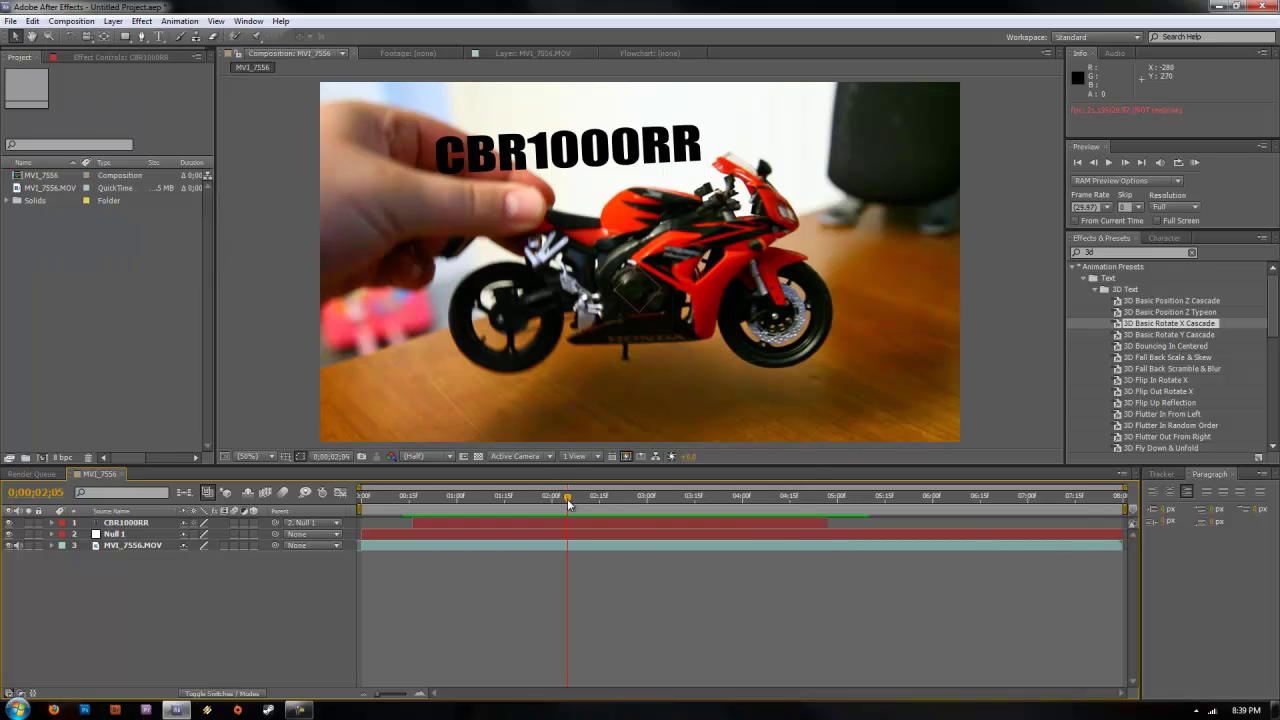
{"action": "left_click", "coordinate": [639, 495]}
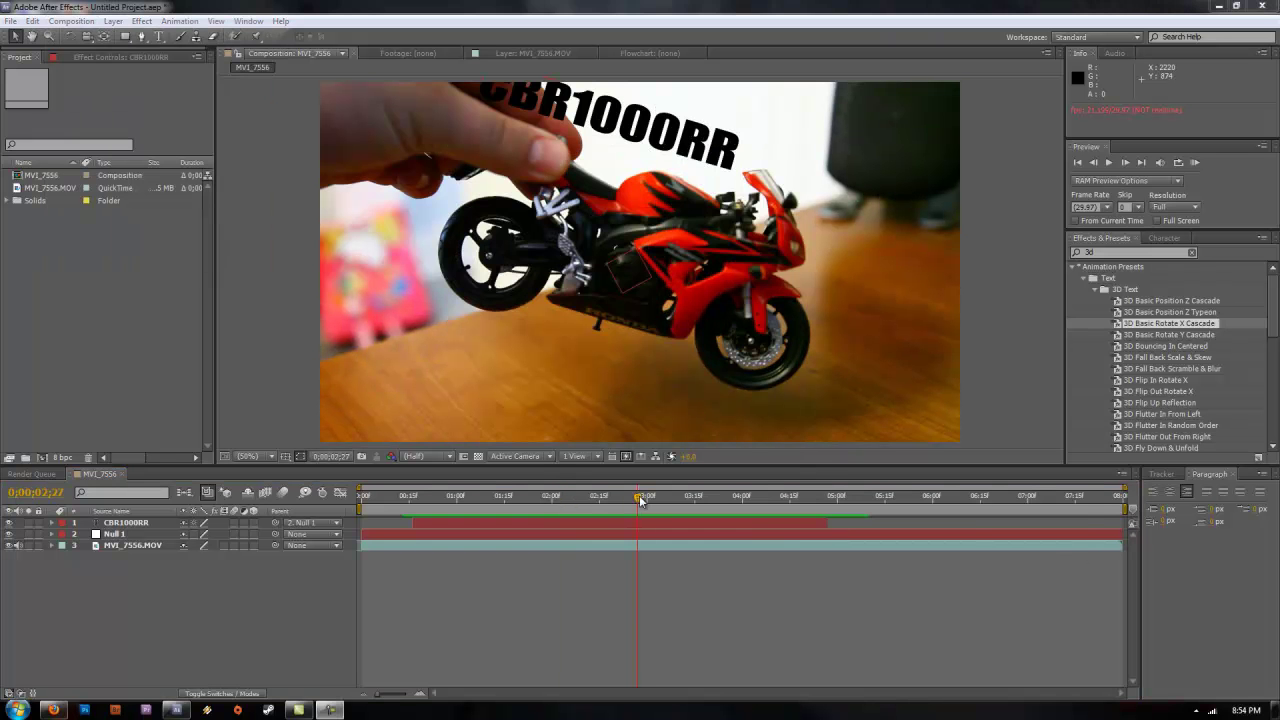